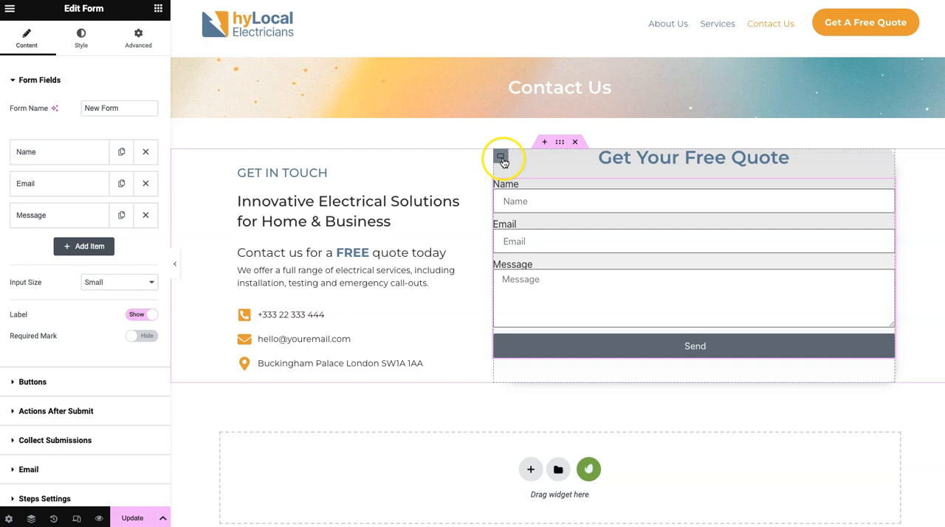
- Set the quote form container's padding to 30 px top, 30 px right, 40 px bottom and 30 px left
click(502, 159)
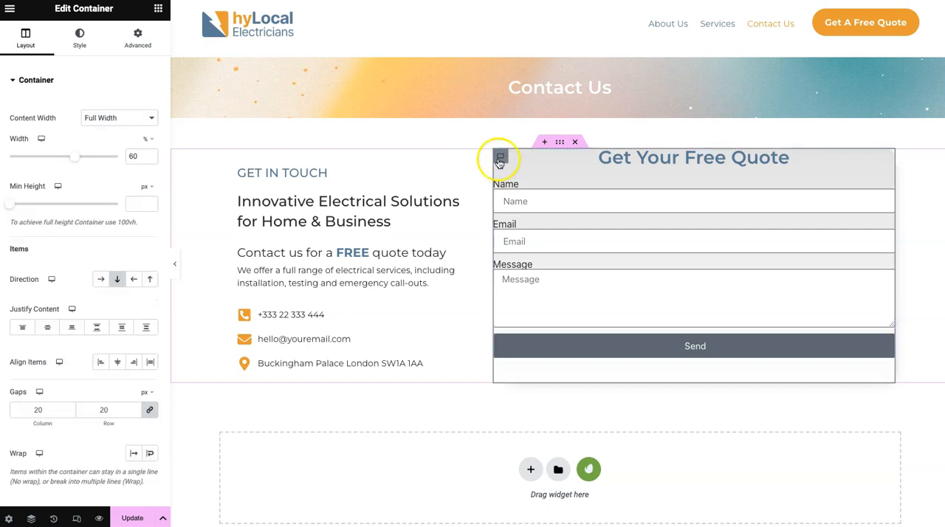
click(139, 40)
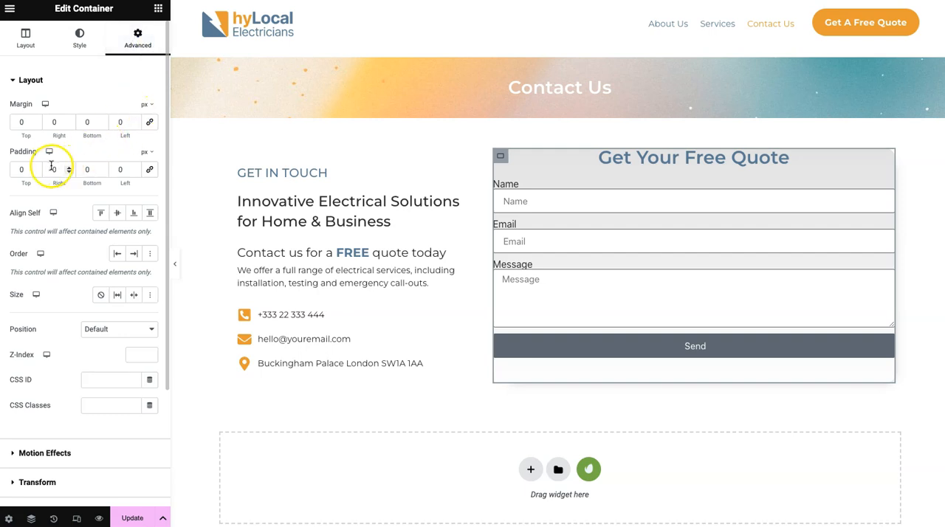
double_click(26, 171)
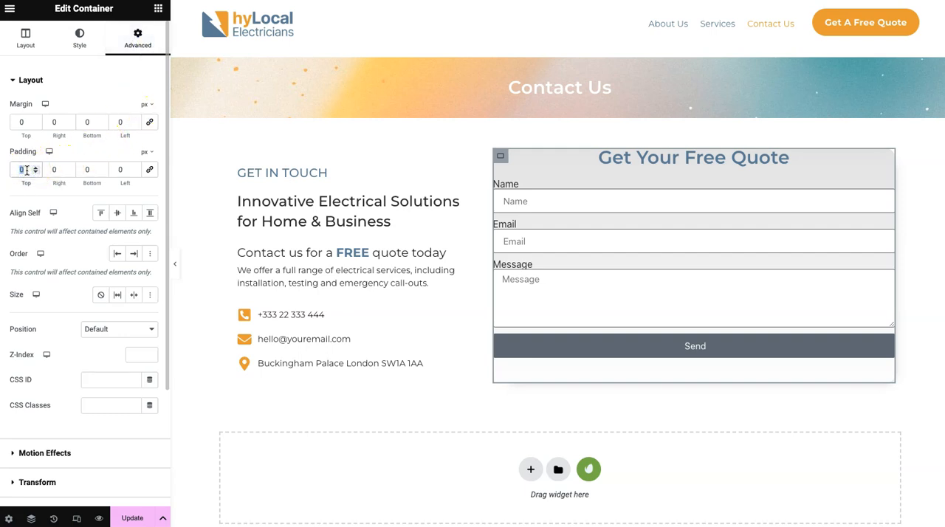
text(30)
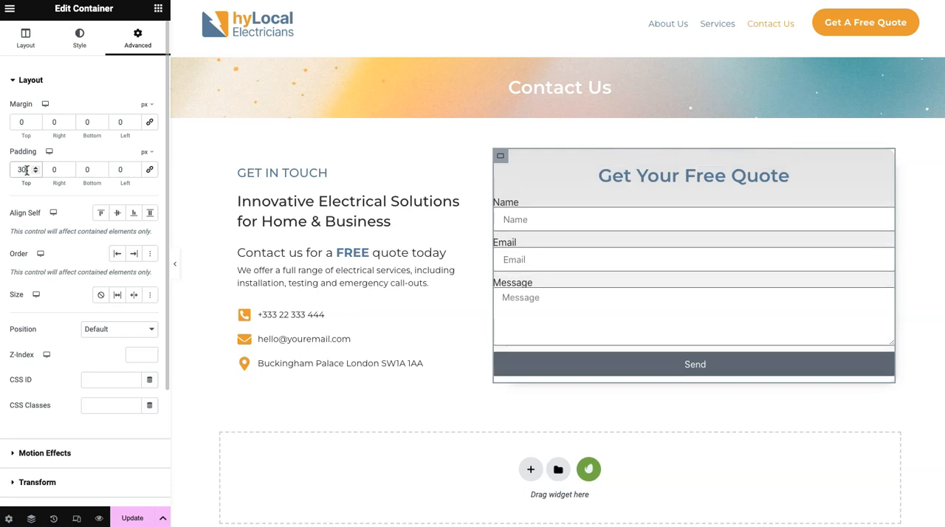
double_click(82, 170)
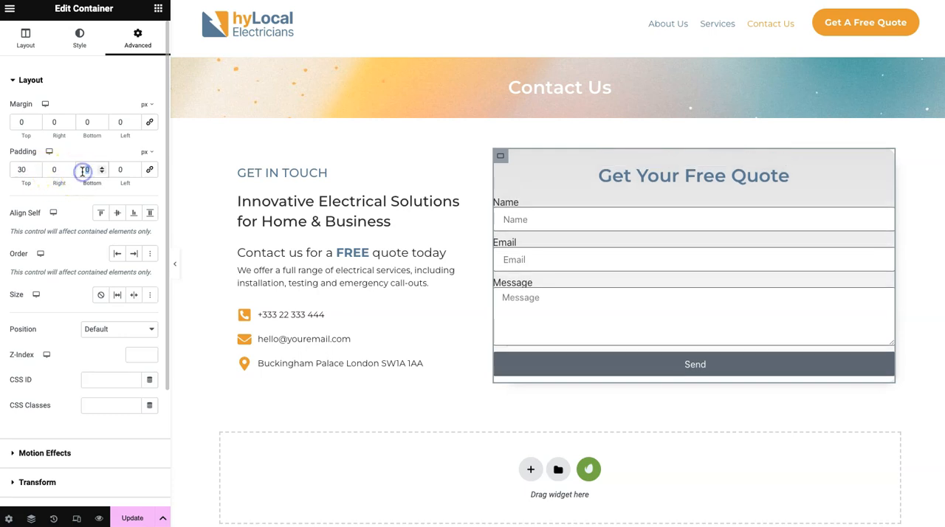
text(40)
click(119, 169)
double_click(118, 170)
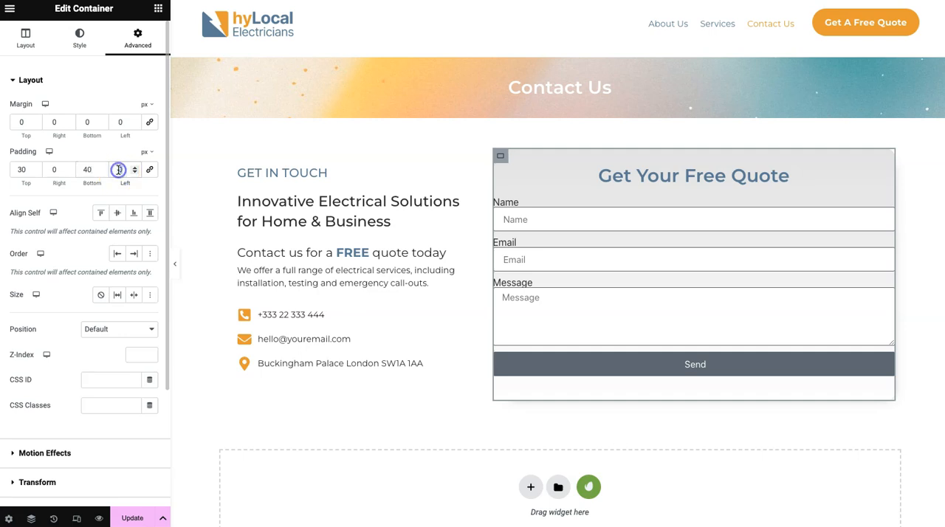
text(30)
click(58, 170)
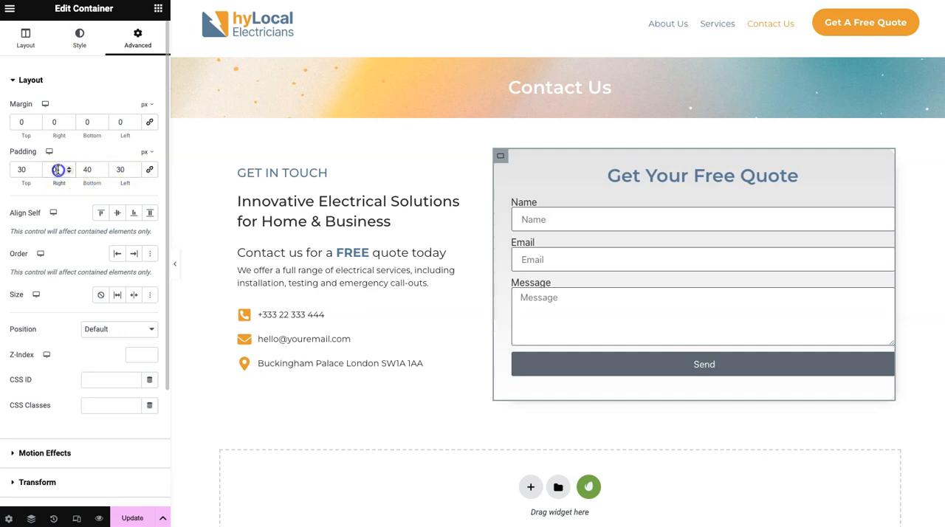
text(30)
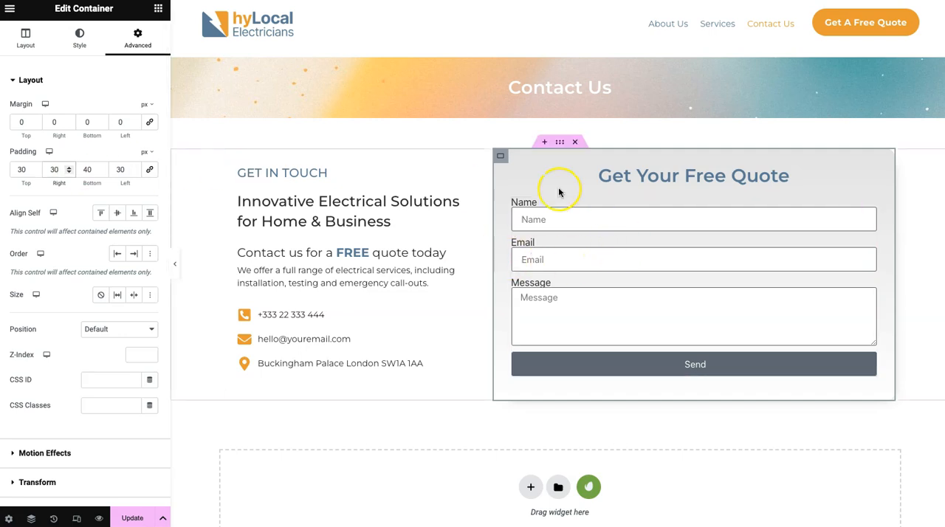
- Set the quote form container's Justify Content to center
click(25, 37)
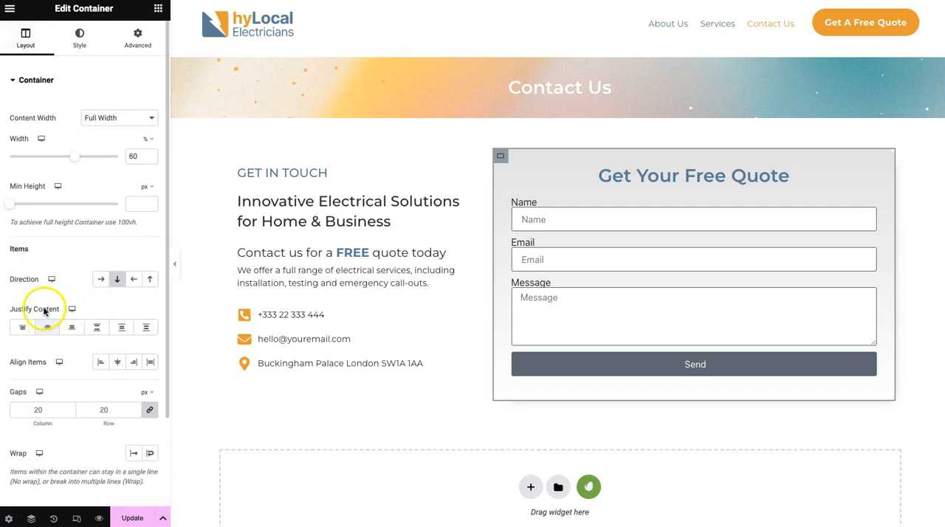
click(47, 327)
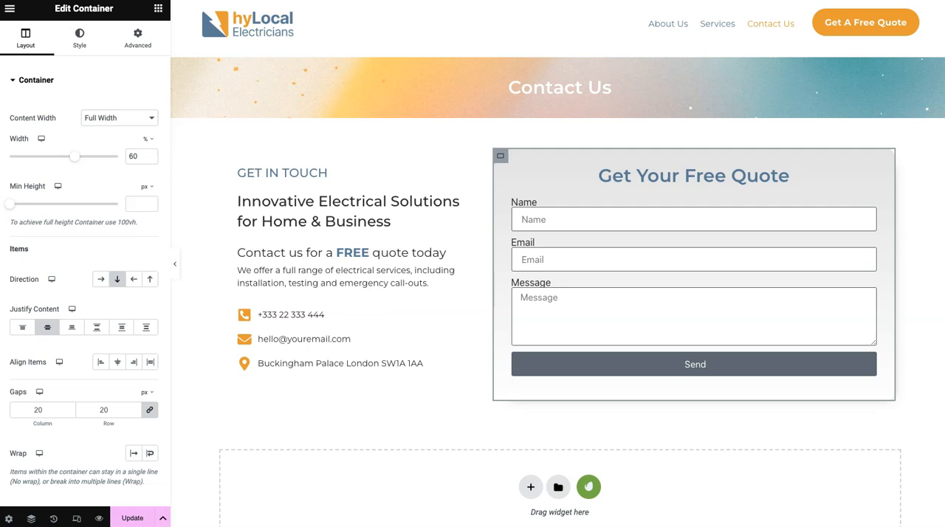
click(637, 244)
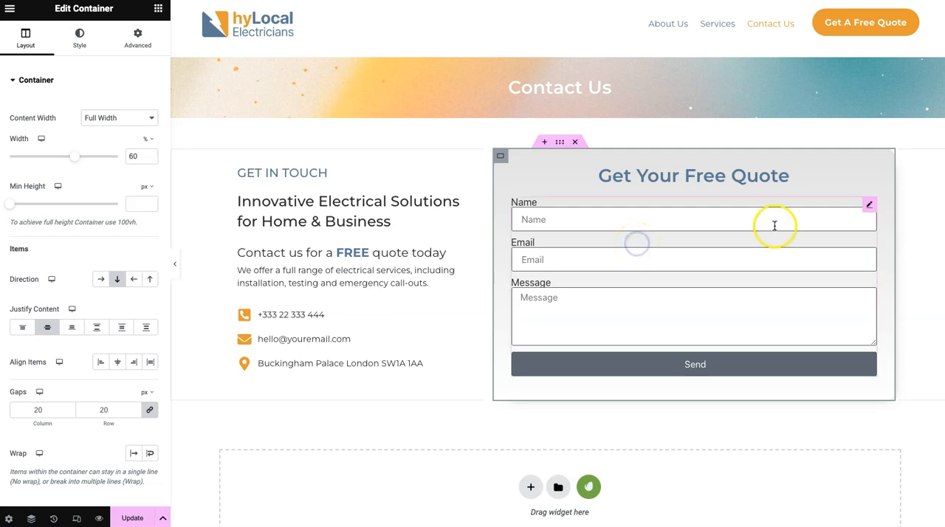
- Name the form widget "Free quote form"
click(869, 206)
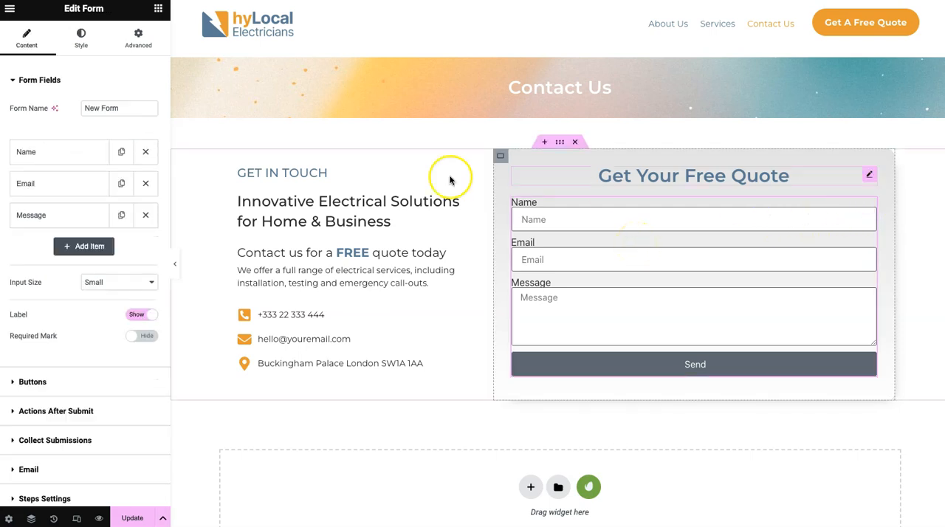
triple_click(112, 108)
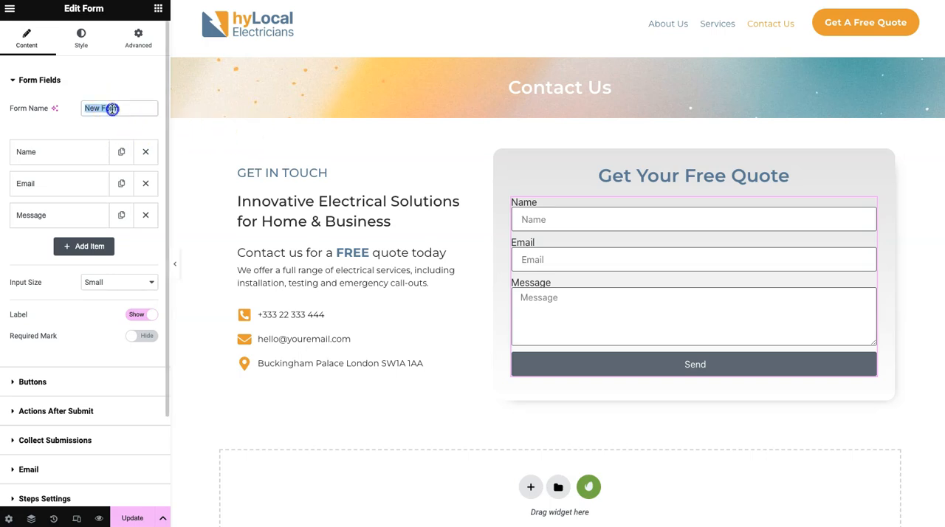
text(Free quote form)
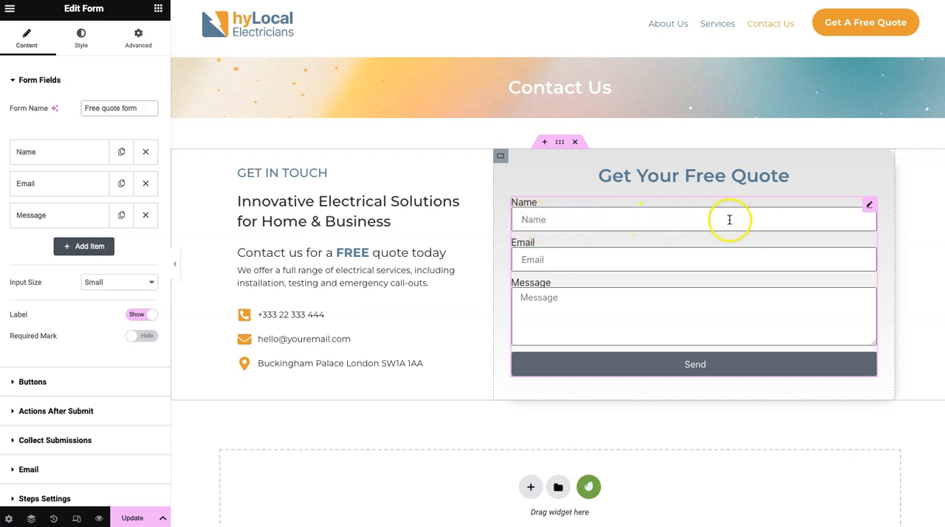
- Set the Name field's column width to 50%
click(71, 155)
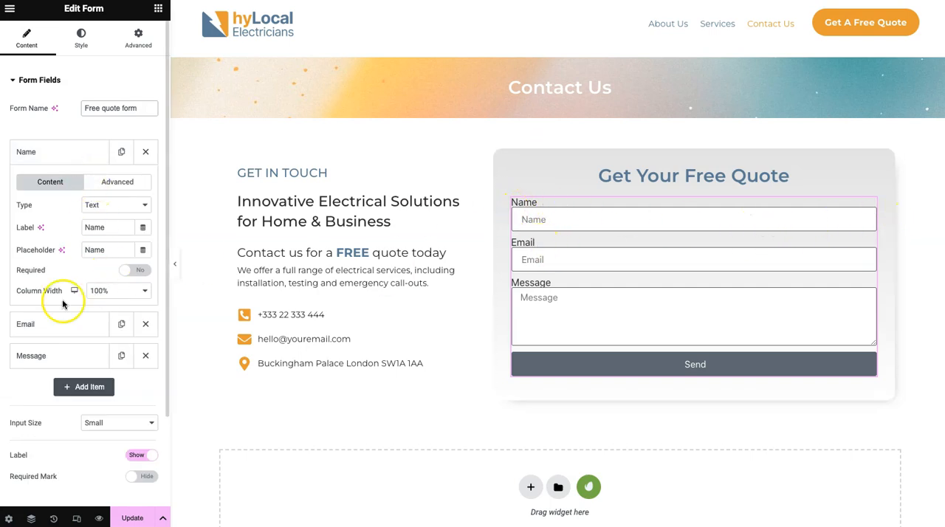
click(112, 290)
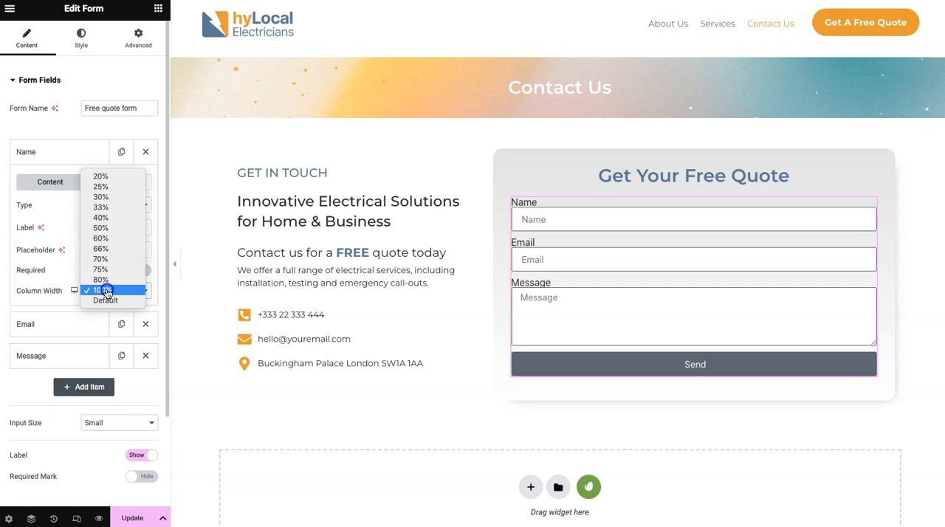
click(103, 228)
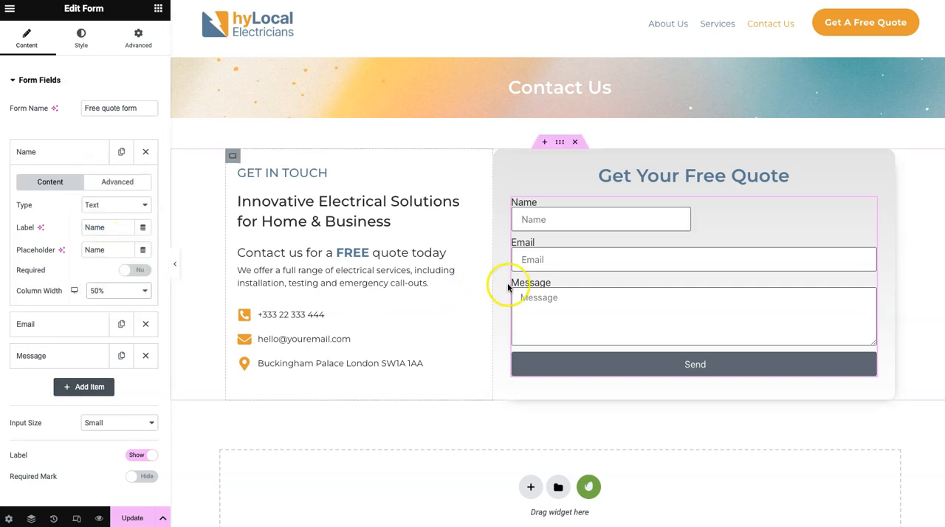
click(74, 152)
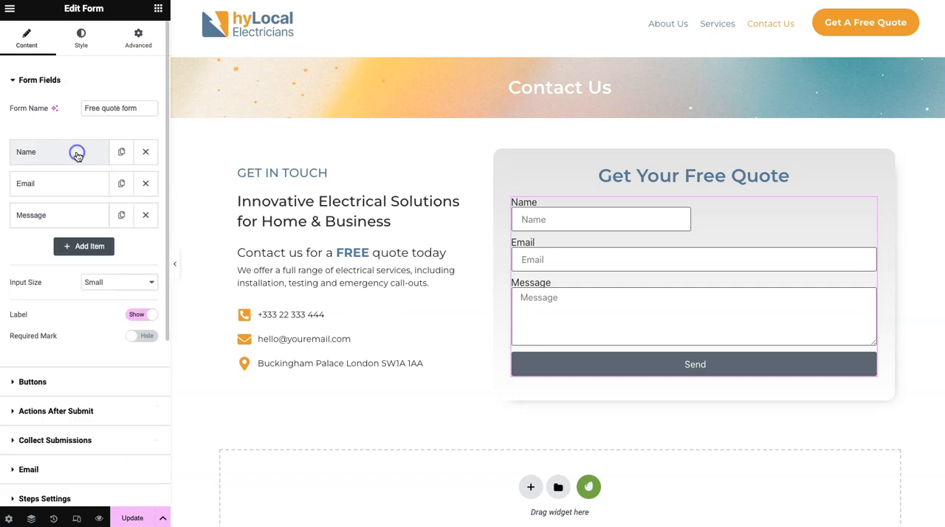
- Set the Email field's column width to 50%
click(78, 184)
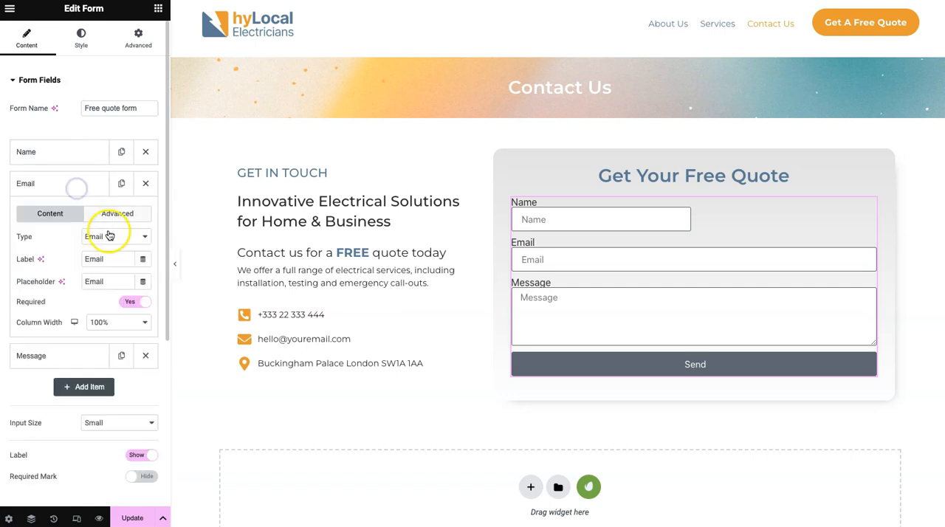
click(103, 322)
click(100, 260)
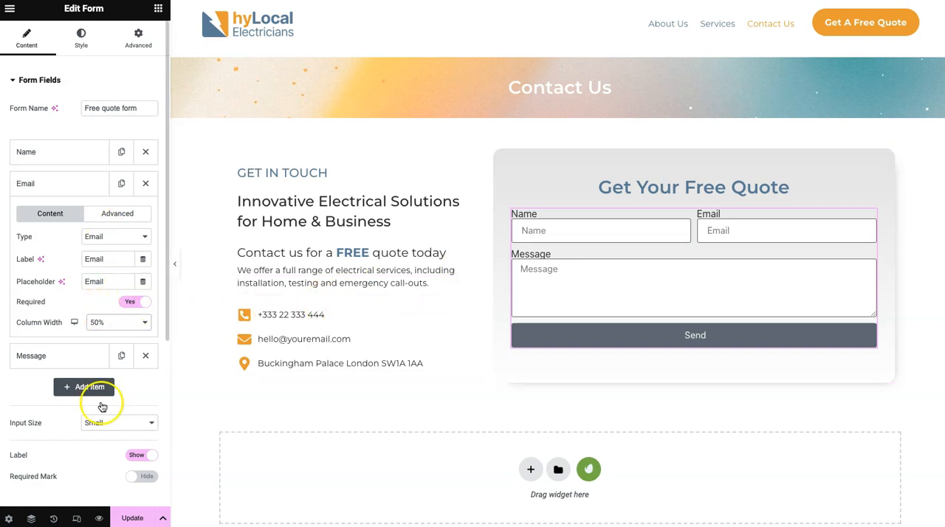
- Hide the form's field labels and collapse the Email field's settings
click(135, 456)
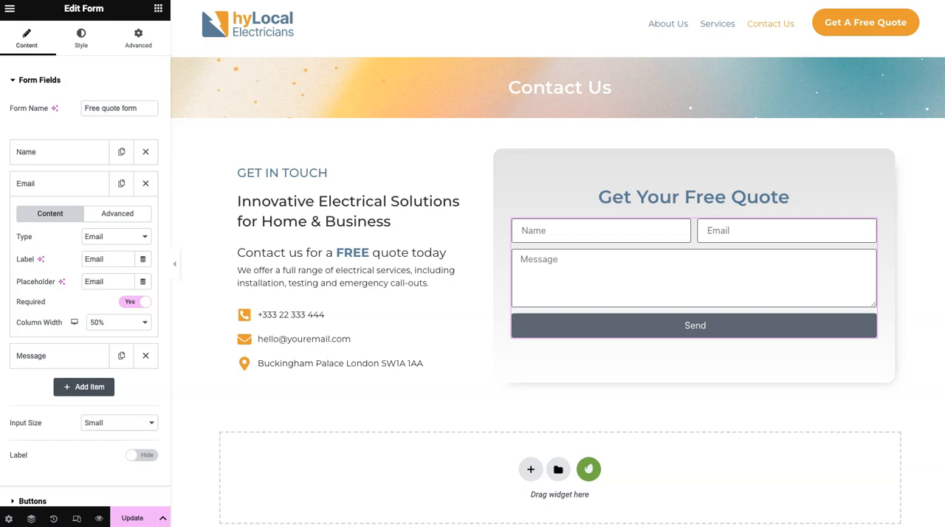
click(47, 186)
click(38, 184)
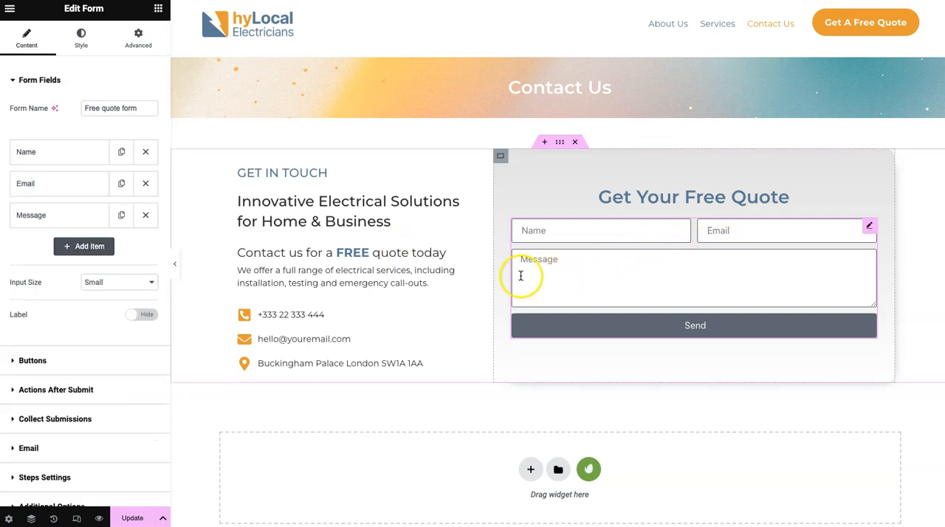
- Duplicate the Email field twice and change the first copy to type Tel, with label "Tel" and placeholder "Phone Number"
click(121, 187)
click(121, 215)
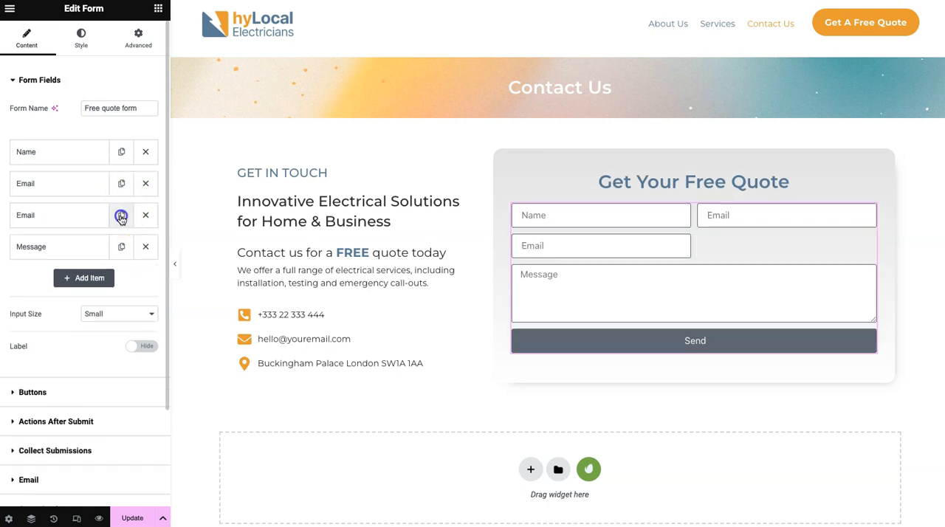
click(78, 215)
click(99, 268)
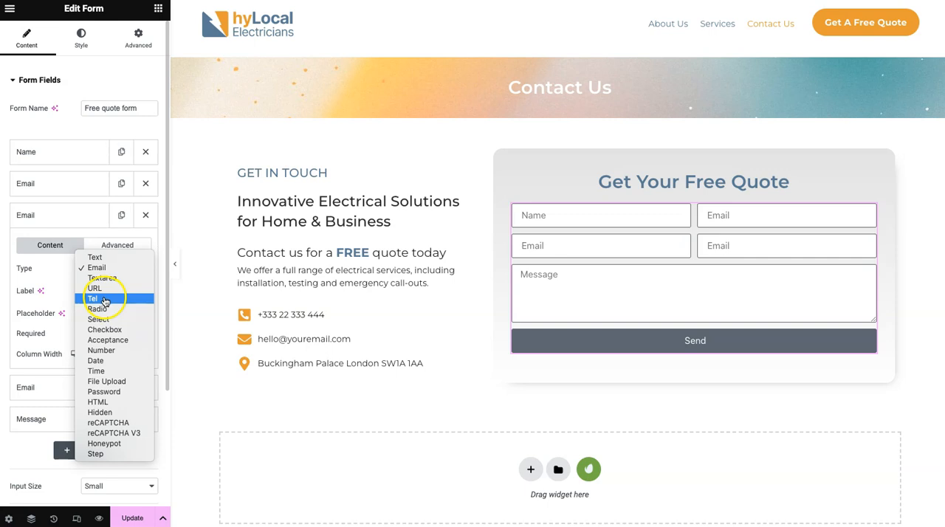
click(104, 300)
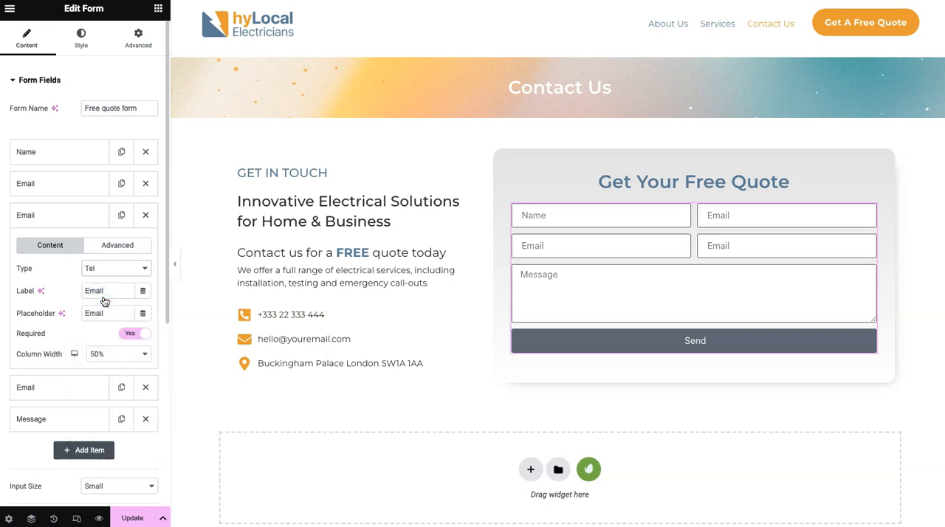
click(107, 289)
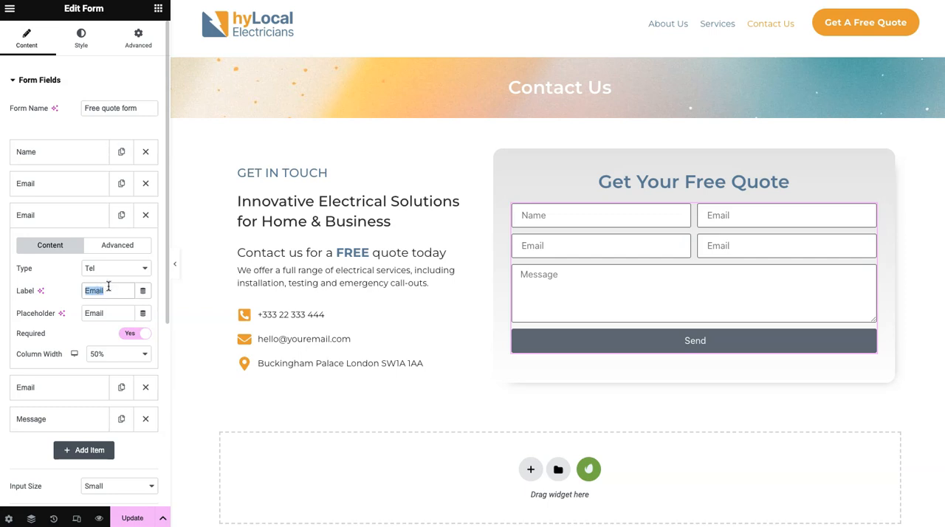
double_click(110, 314)
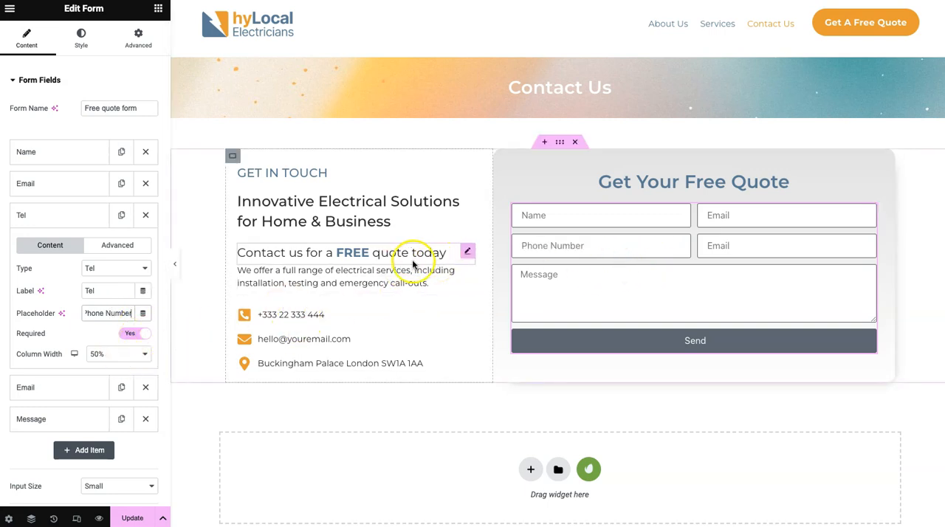
click(49, 216)
- Change the second Email copy to a Text field with label "zip code" and placeholder "Zip Code / Post Code"
click(52, 247)
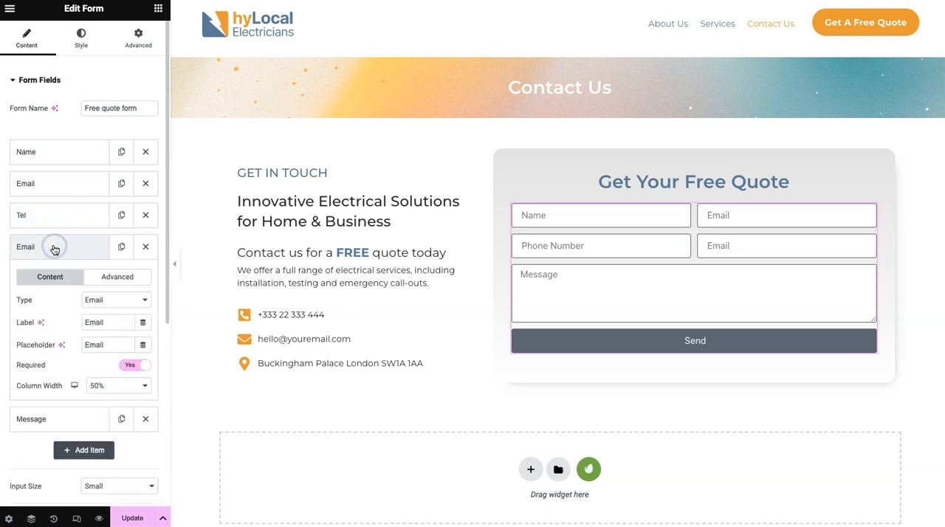
click(104, 300)
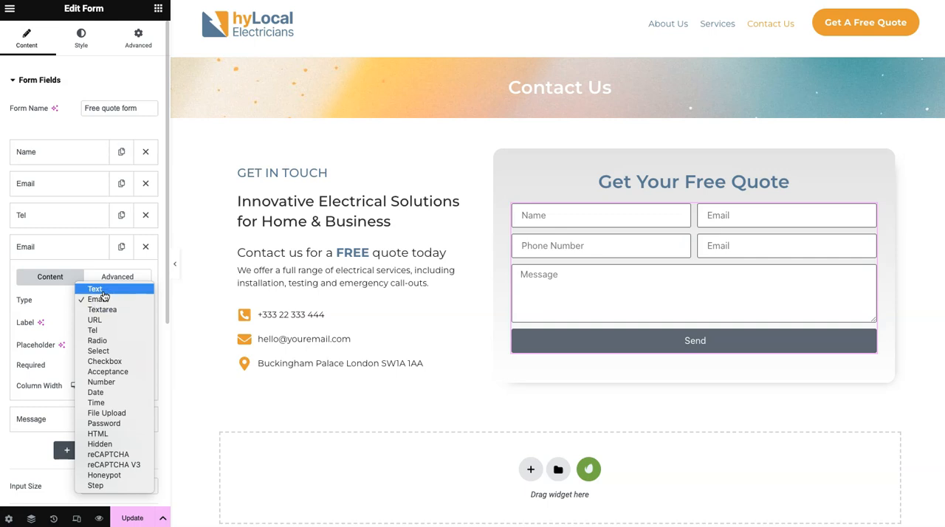
click(102, 289)
double_click(104, 323)
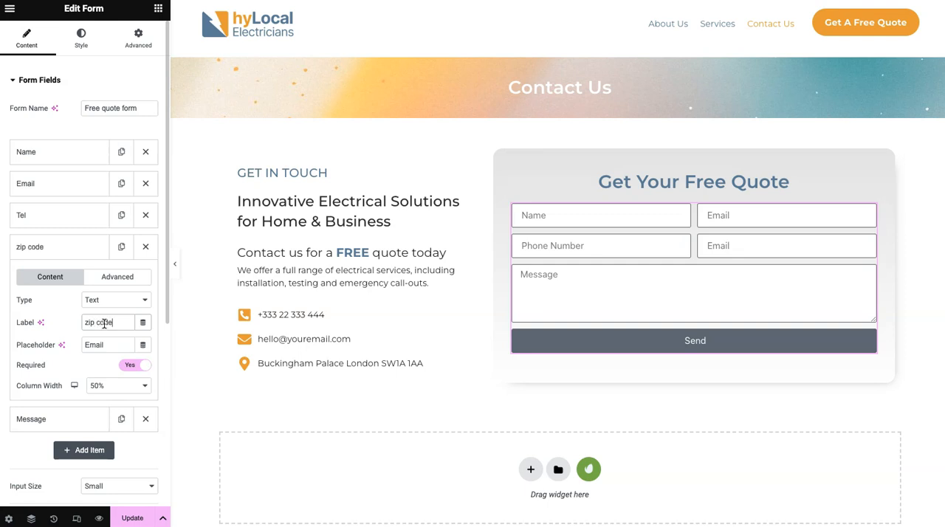
double_click(105, 345)
text(Zip Code / Post Code)
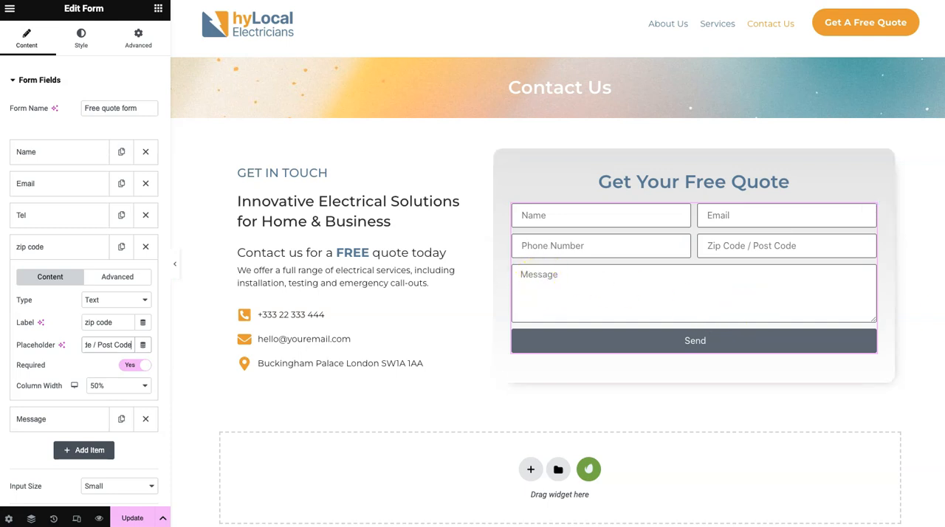
click(47, 249)
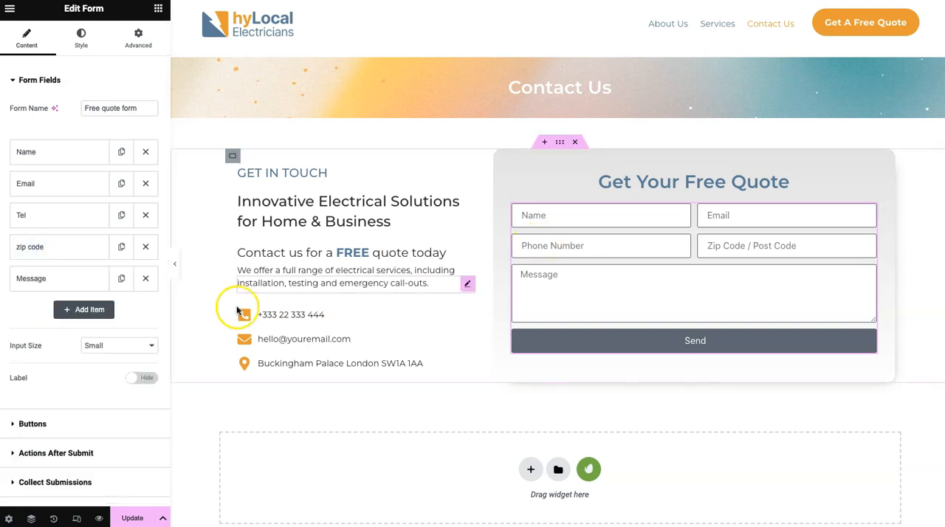
- Set the Message field's placeholder to "Please provide a brief description of your requirements"
click(83, 286)
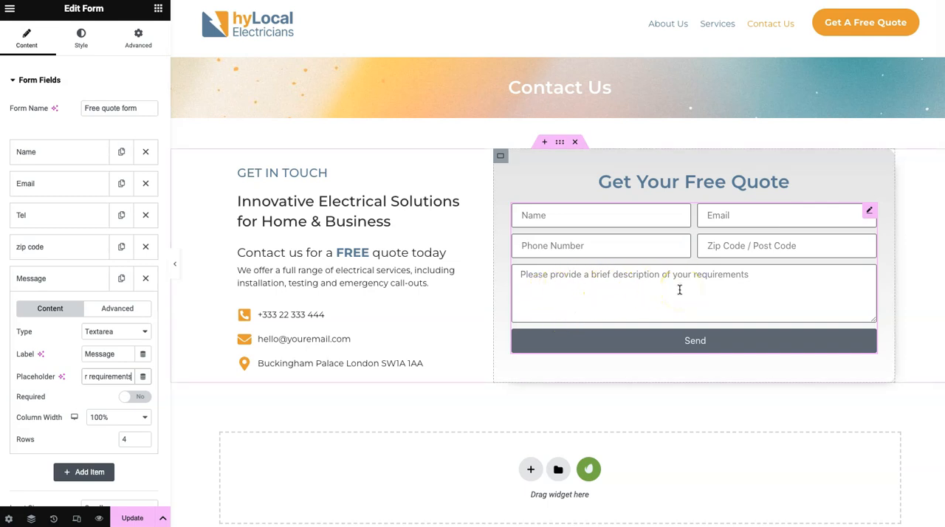
click(59, 279)
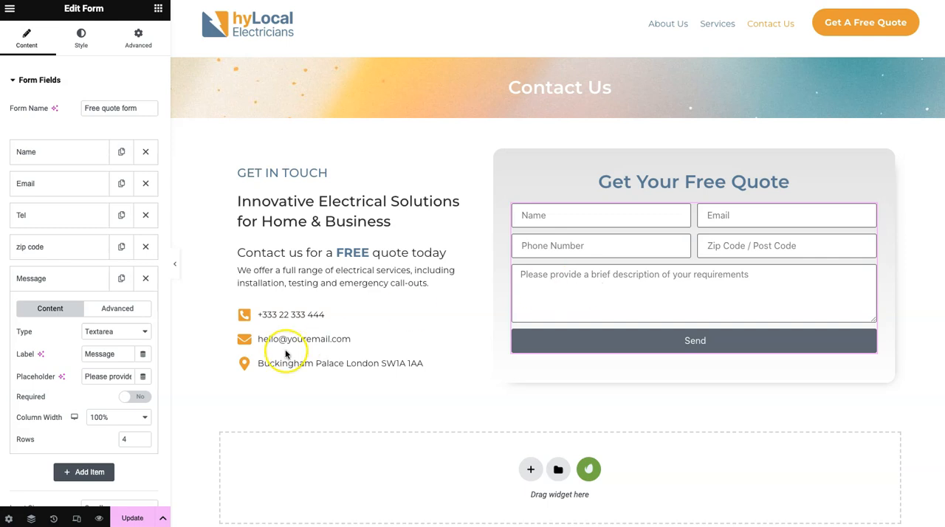
click(130, 399)
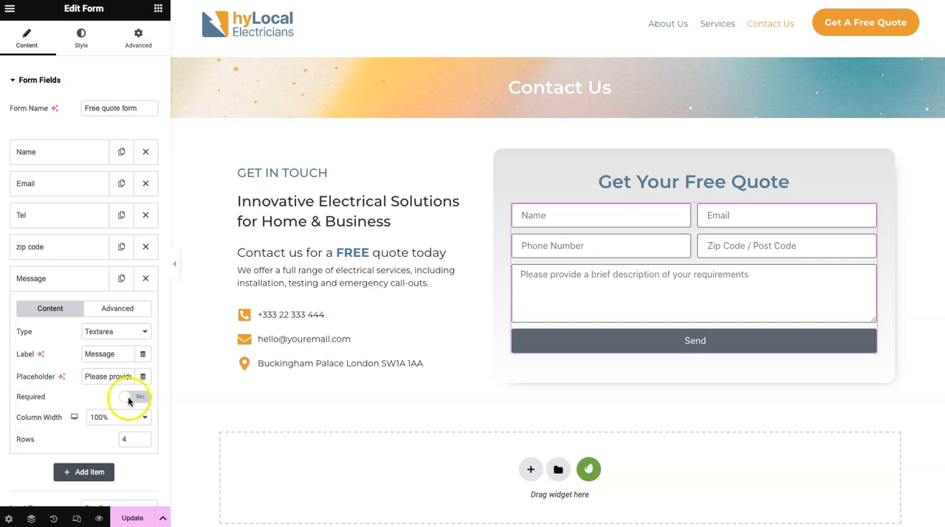
- Make the Message field required and check the Required setting of the Name, Email, Tel and zip code fields
click(131, 398)
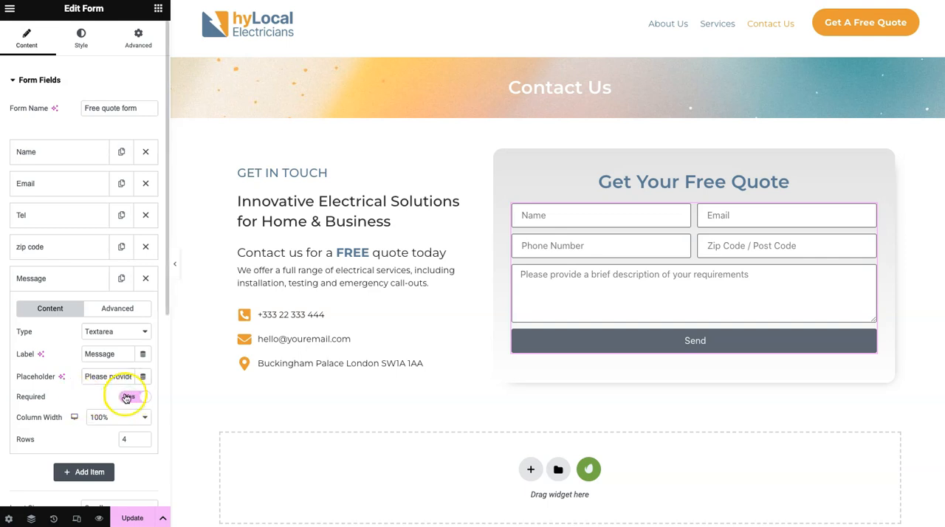
click(69, 153)
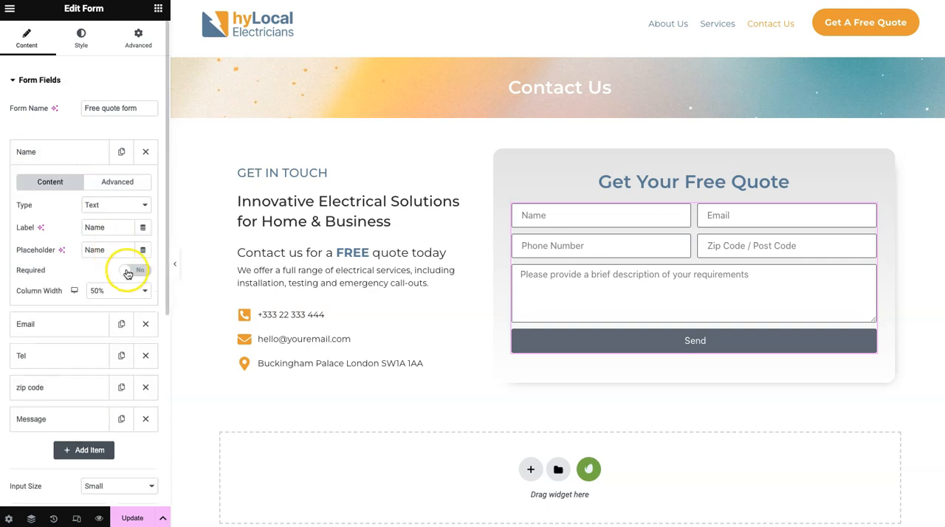
click(74, 322)
click(84, 356)
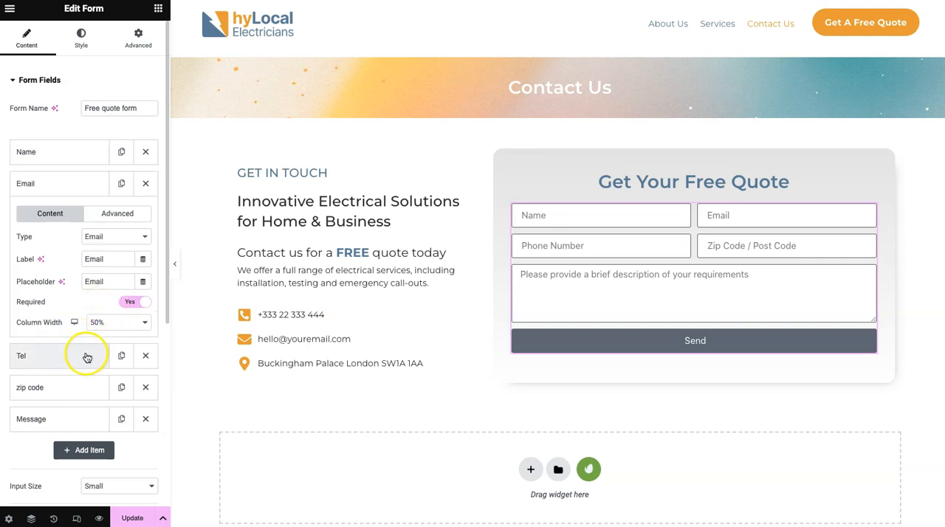
click(67, 386)
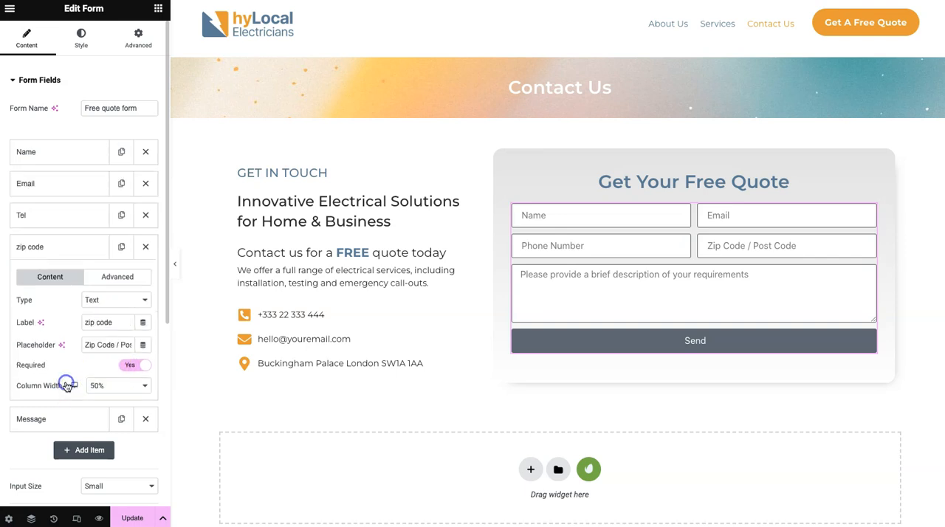
click(76, 419)
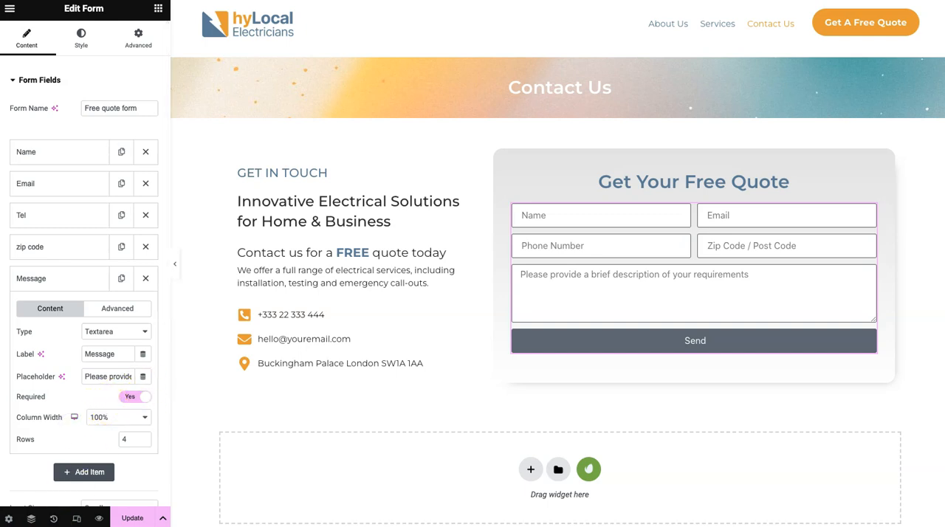
- Set the form's Send button alignment to Center
scroll(75, 384, down, 2)
scroll(76, 411, down, 4)
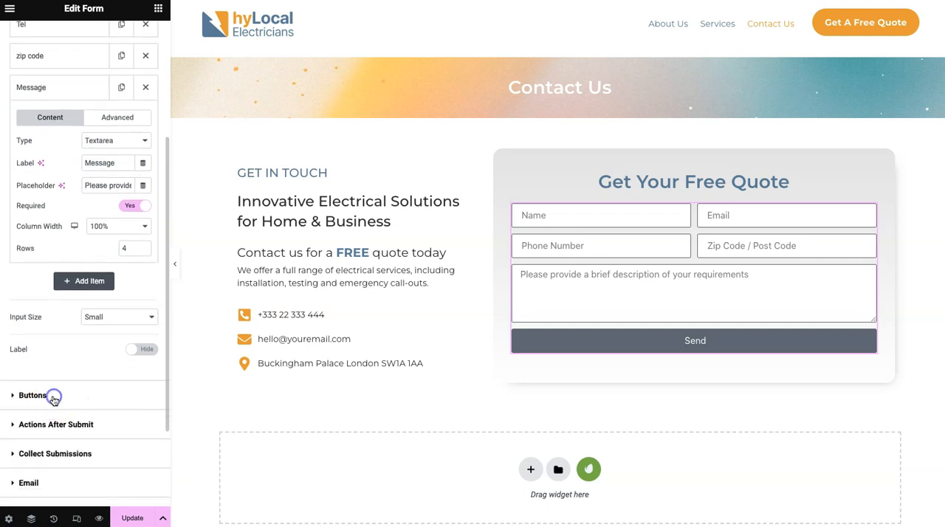
click(53, 400)
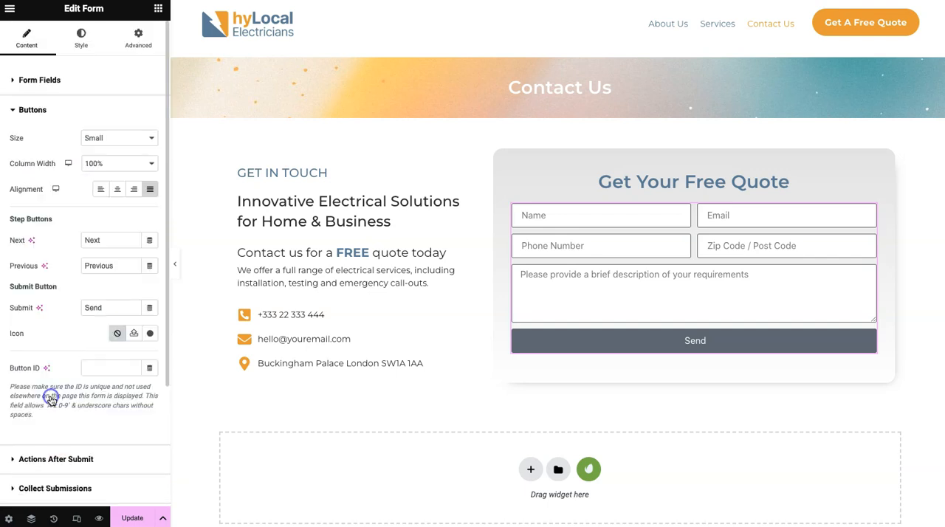
click(116, 192)
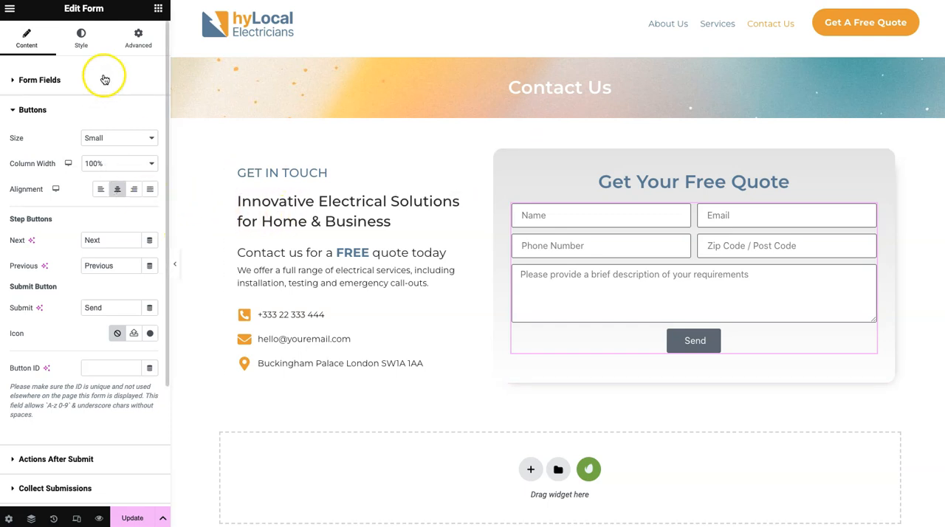
- Set the form's rows gap to 15
click(82, 34)
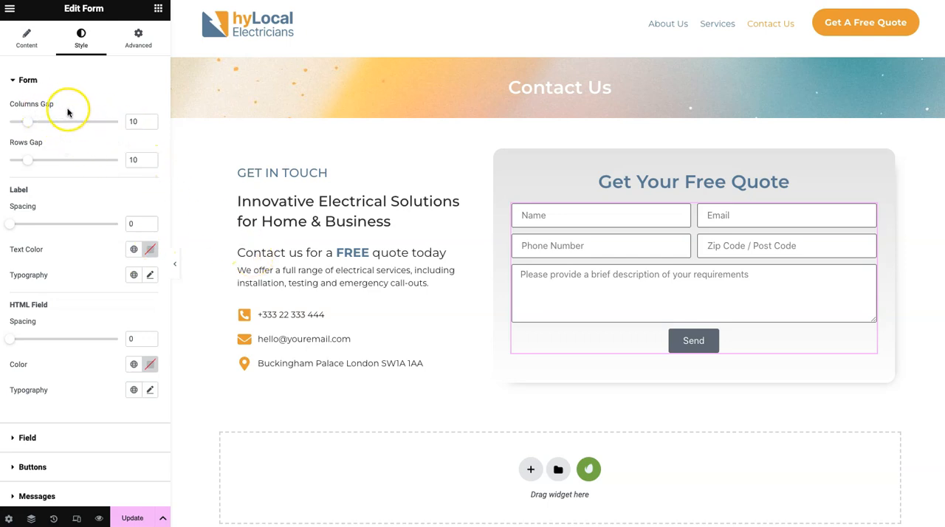
click(150, 157)
click(150, 156)
click(150, 156)
click(150, 157)
click(149, 157)
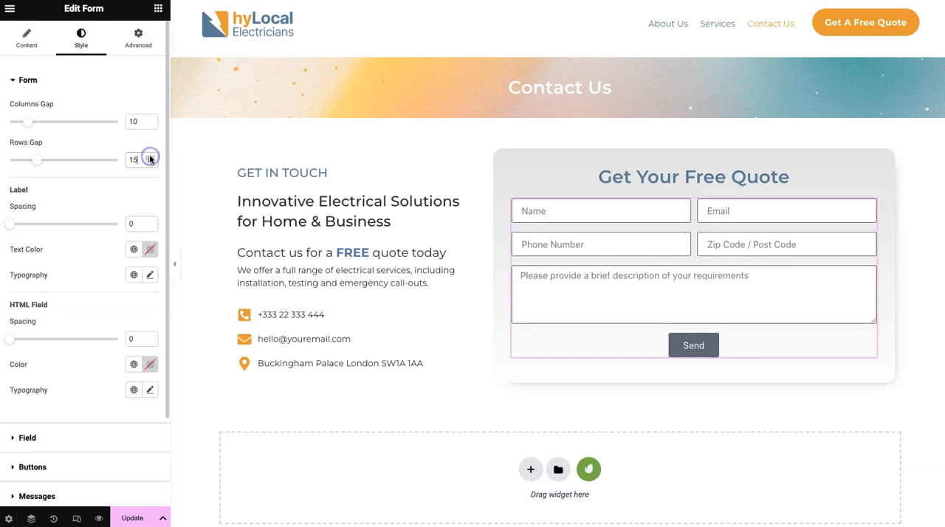
- Paste the orange brand colour as the border colour of the form fields
scroll(127, 213, down, 3)
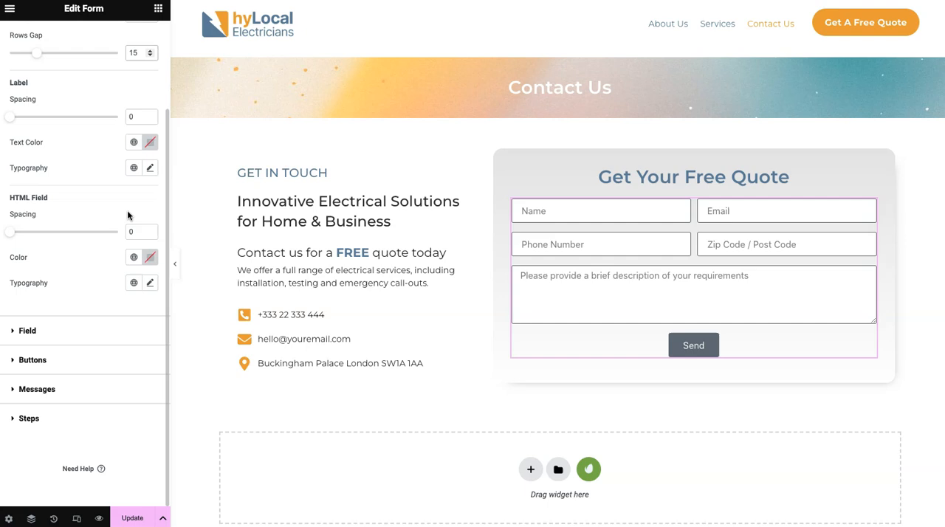
click(91, 329)
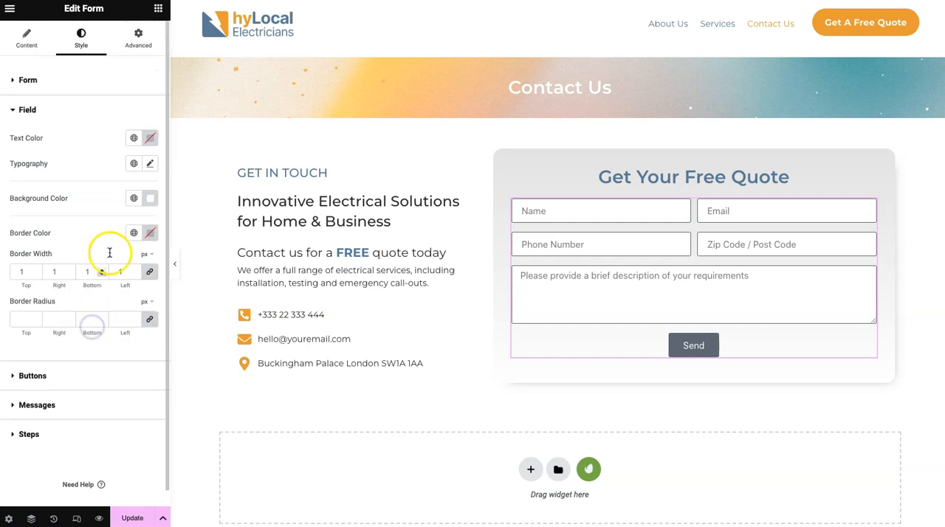
click(151, 235)
click(124, 407)
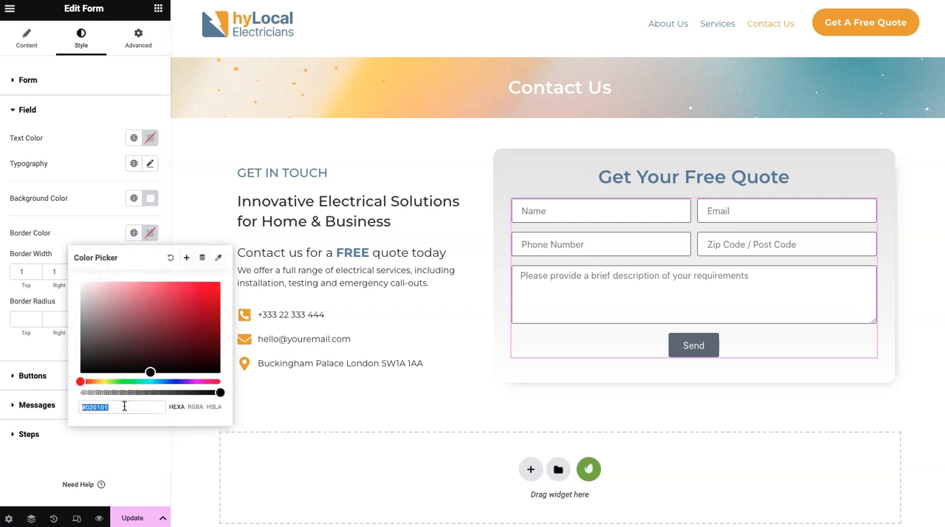
text(#E7A912)
click(93, 229)
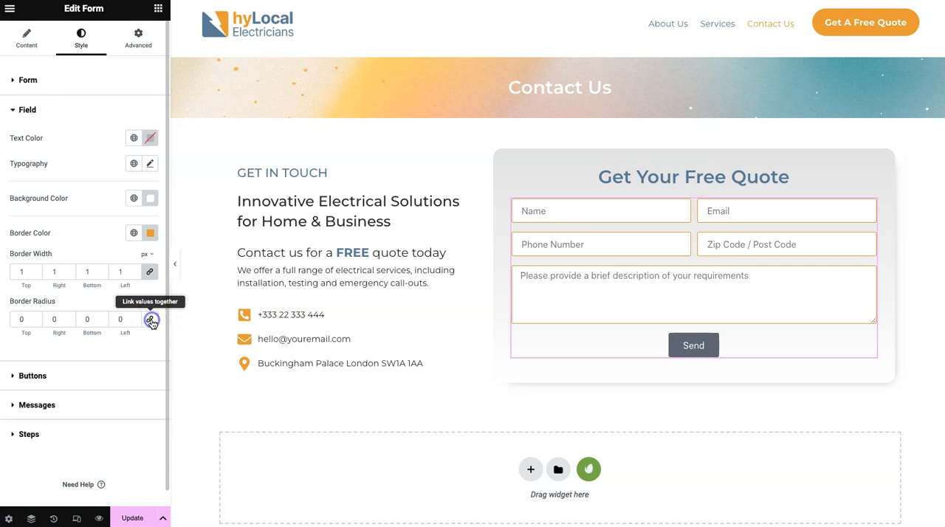
- Set the fields' border radius to 10 px on all linked corners and preview the page at full width
click(150, 322)
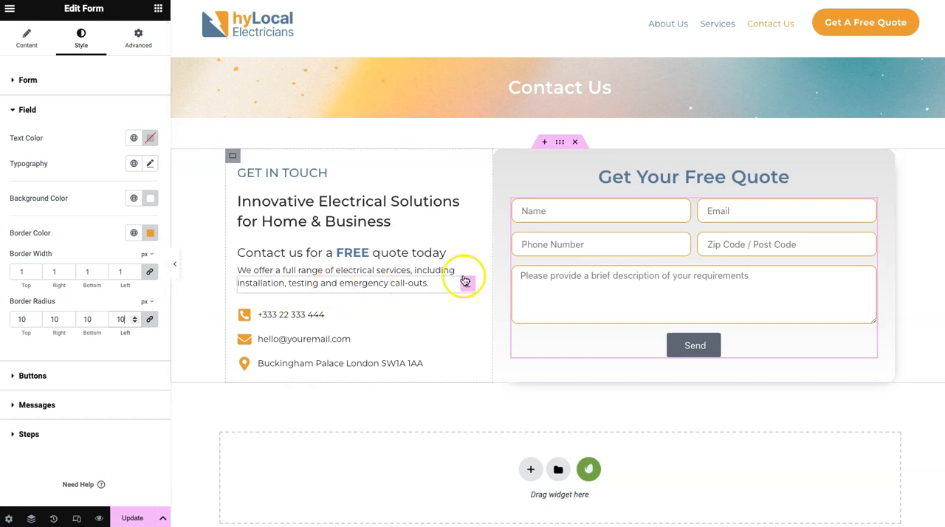
click(175, 265)
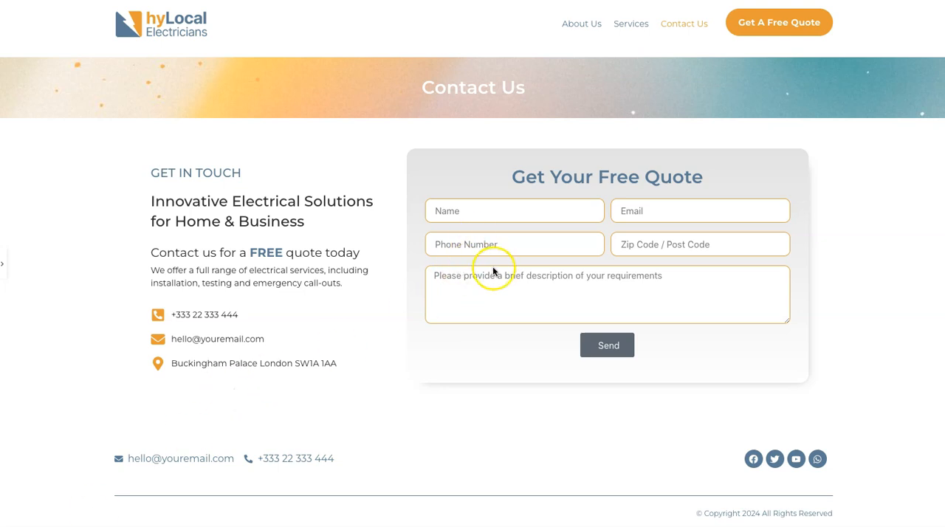
click(3, 265)
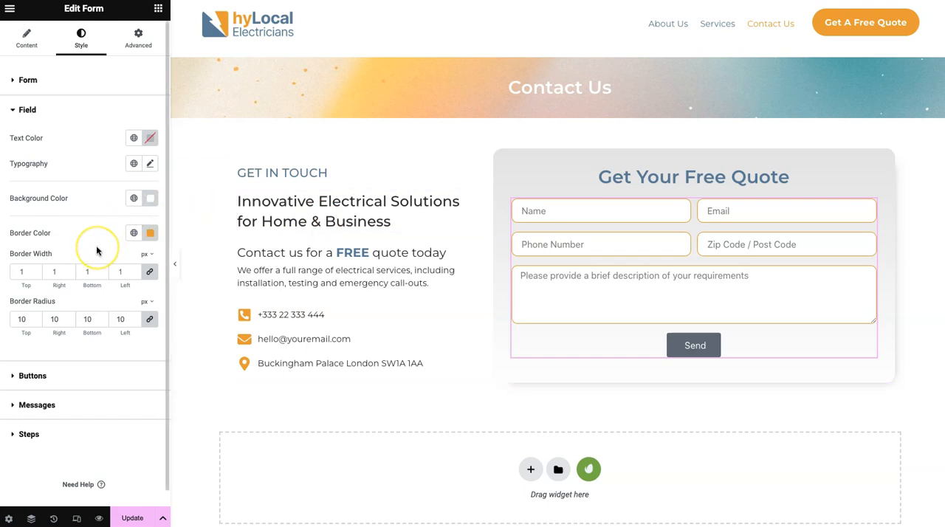
- Set the form fields' typography to the Montserrat font at 16 px
scroll(96, 251, down, 1)
scroll(96, 251, up, 1)
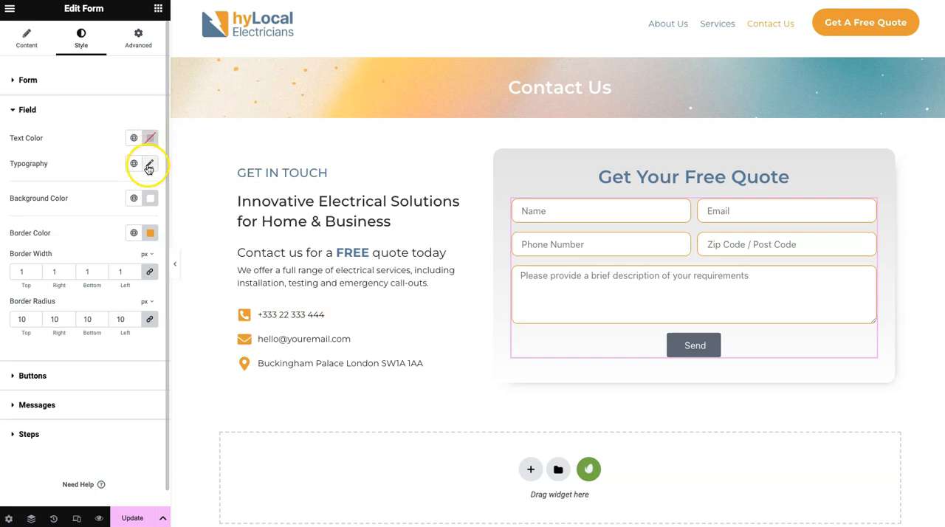
click(150, 165)
click(111, 220)
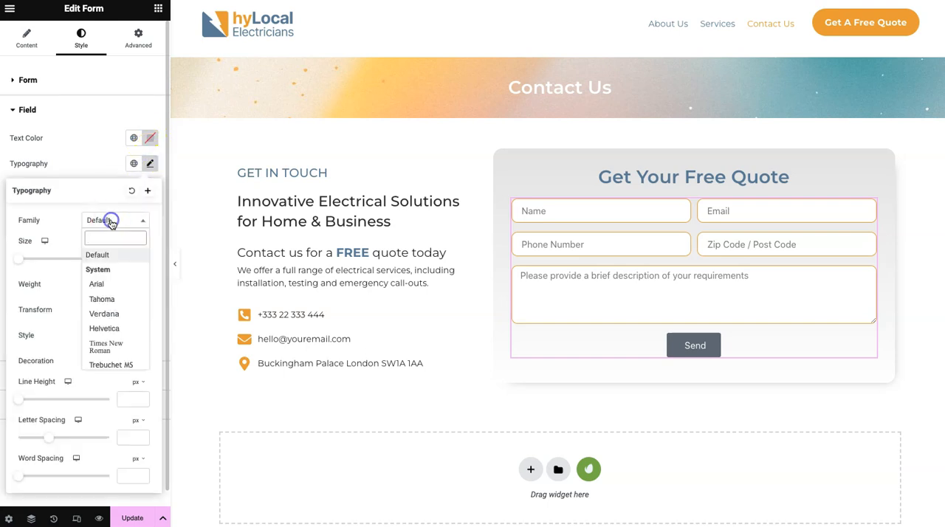
text(mont)
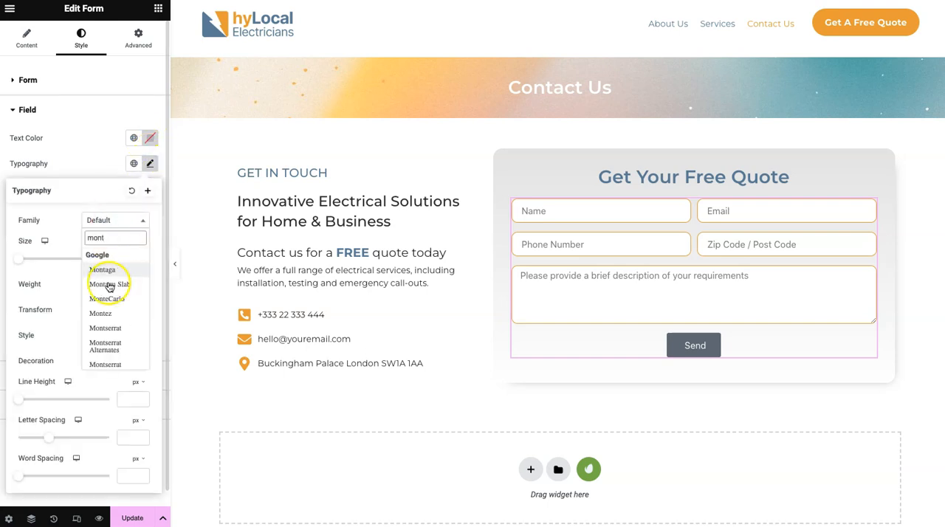
click(111, 331)
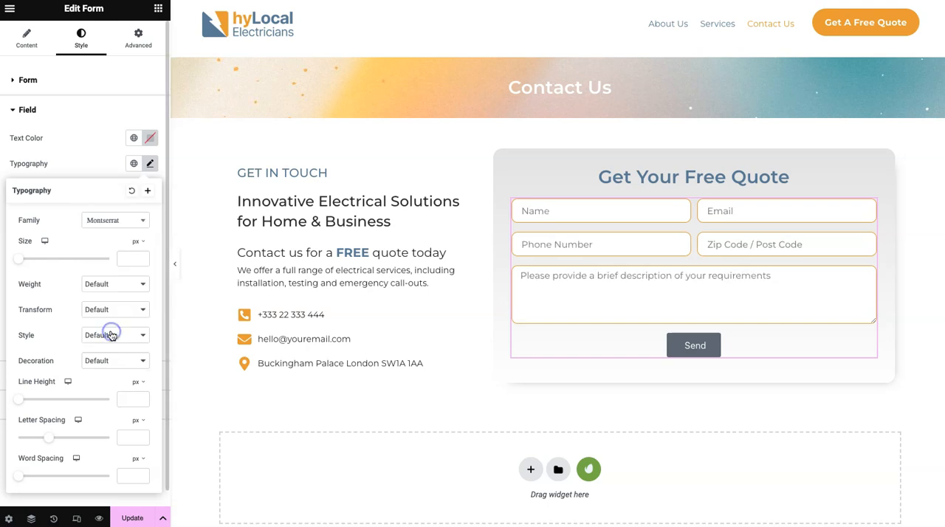
click(124, 260)
text(16)
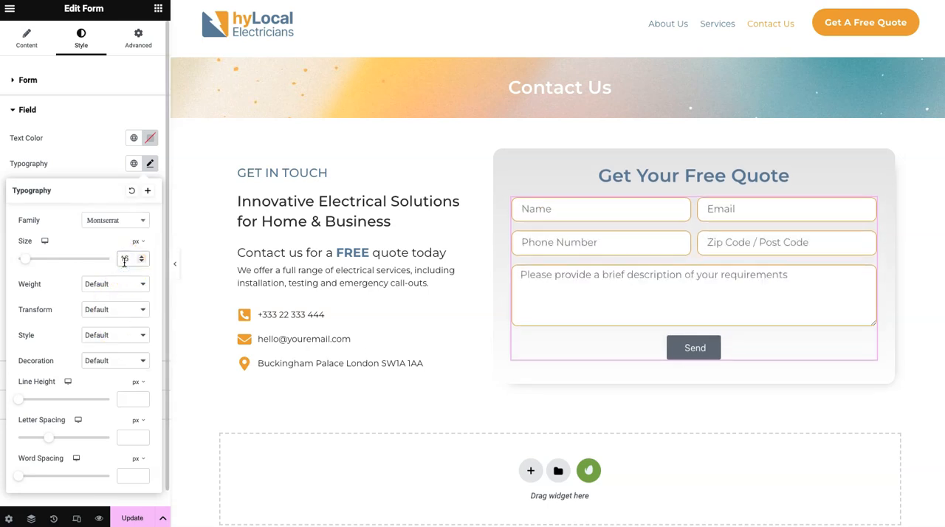
- Set the form fields' text colour to #6784A2 and preview the page at full width
click(150, 138)
click(117, 311)
text(#6784A2)
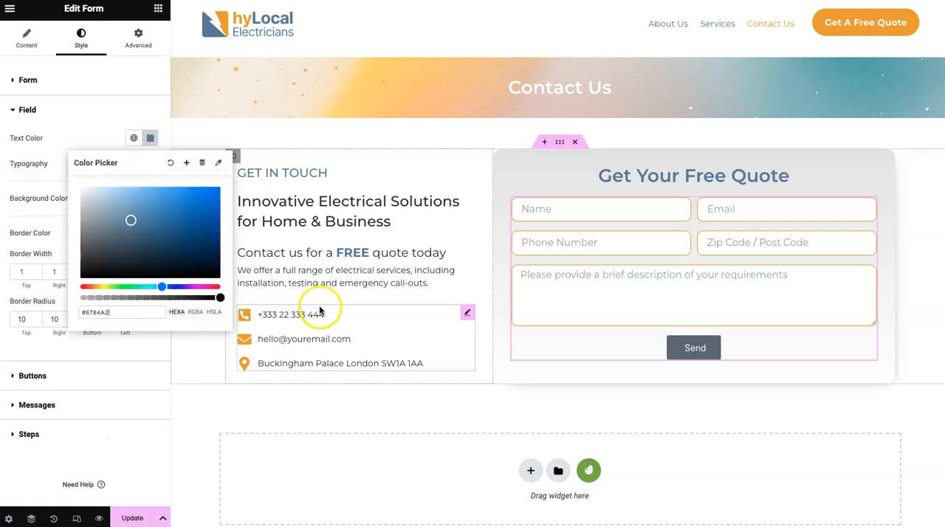
click(164, 123)
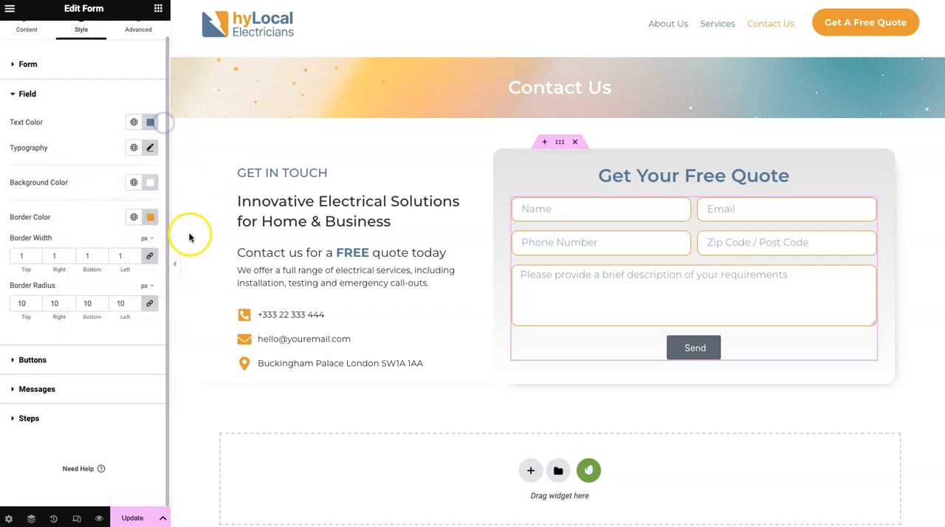
click(175, 264)
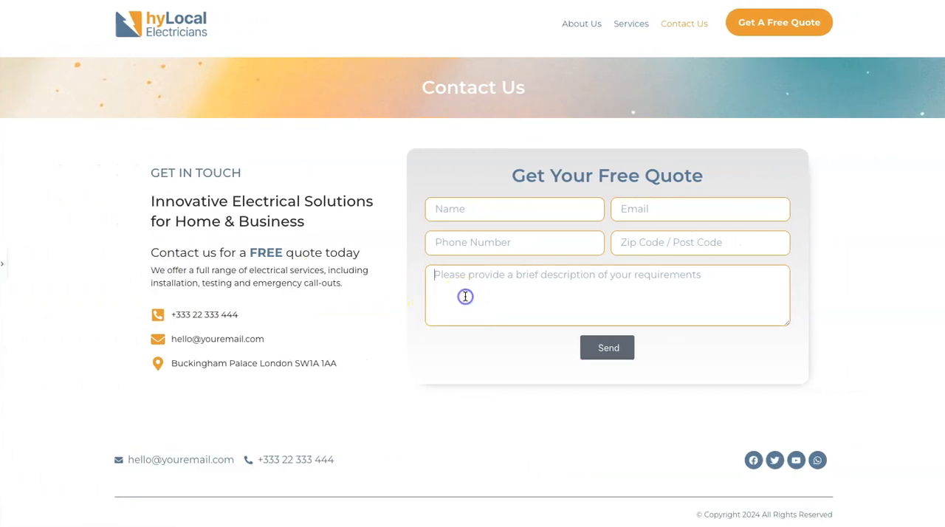
click(3, 264)
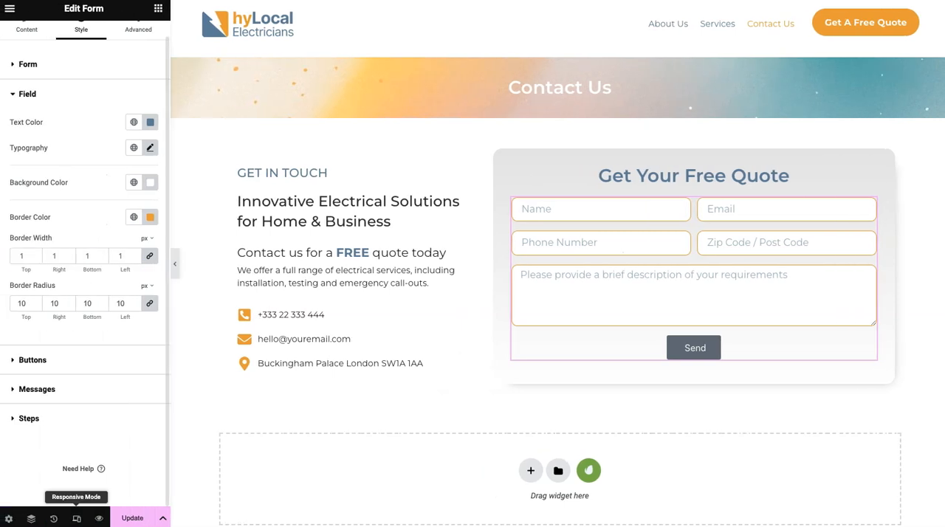
- Set the submit button's normal background colour to #E7A912 and the button border radius to 25 px on all corners
click(41, 360)
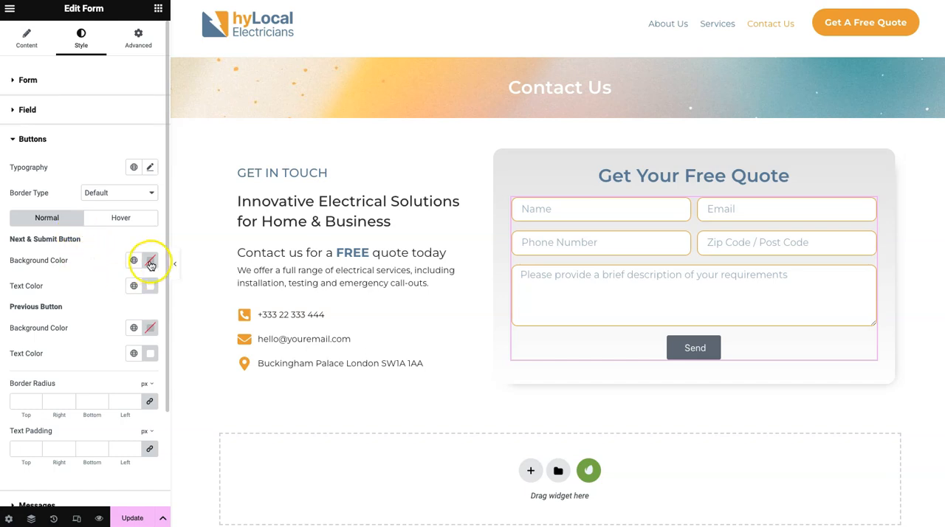
click(151, 262)
click(111, 434)
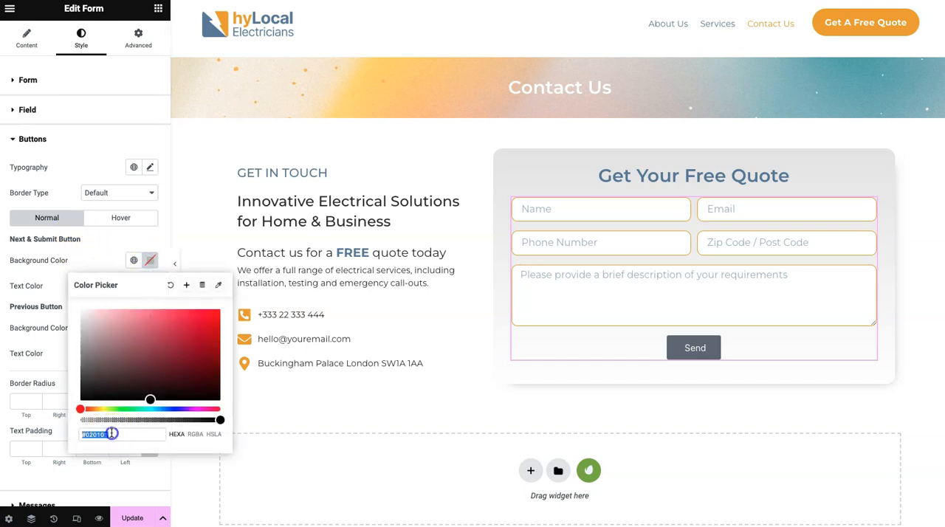
text(#E7A912)
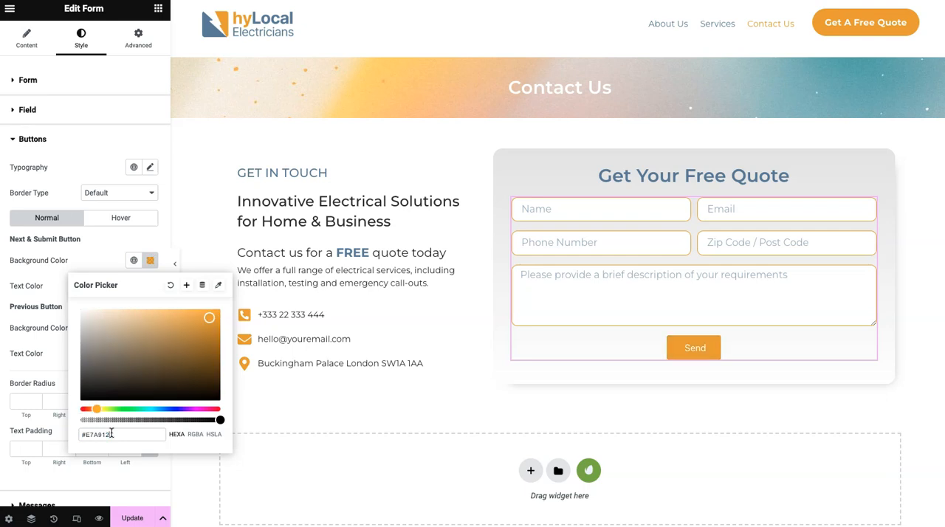
click(115, 249)
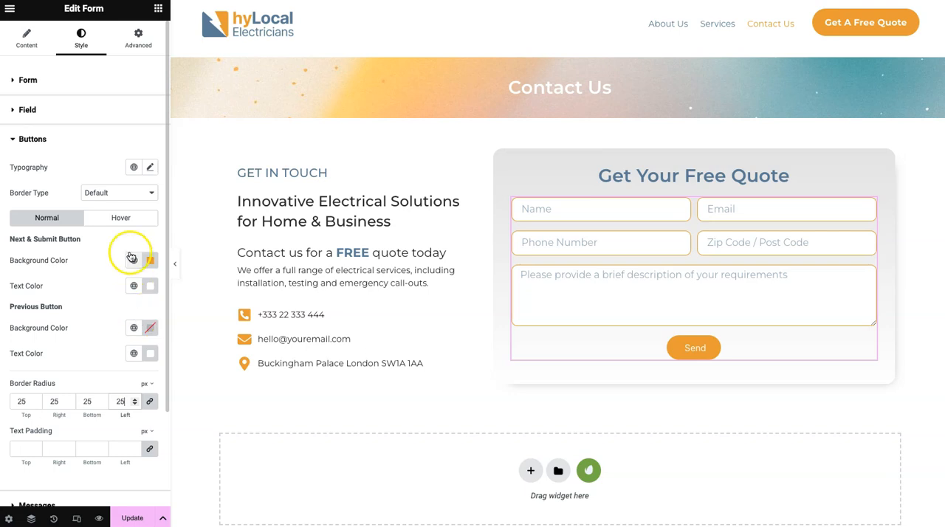
- Set the form button's typography to Montserrat with weight 600 (Semi Bold)
click(149, 166)
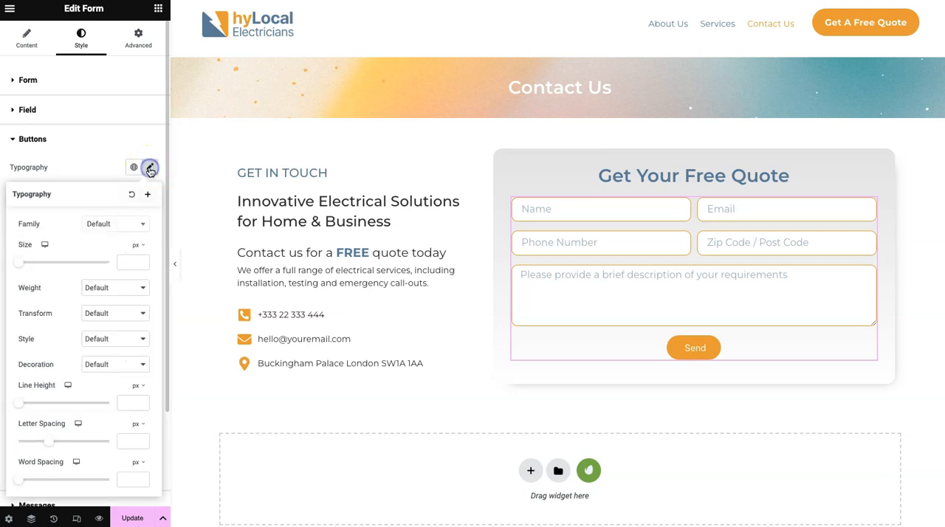
click(119, 224)
text(mont)
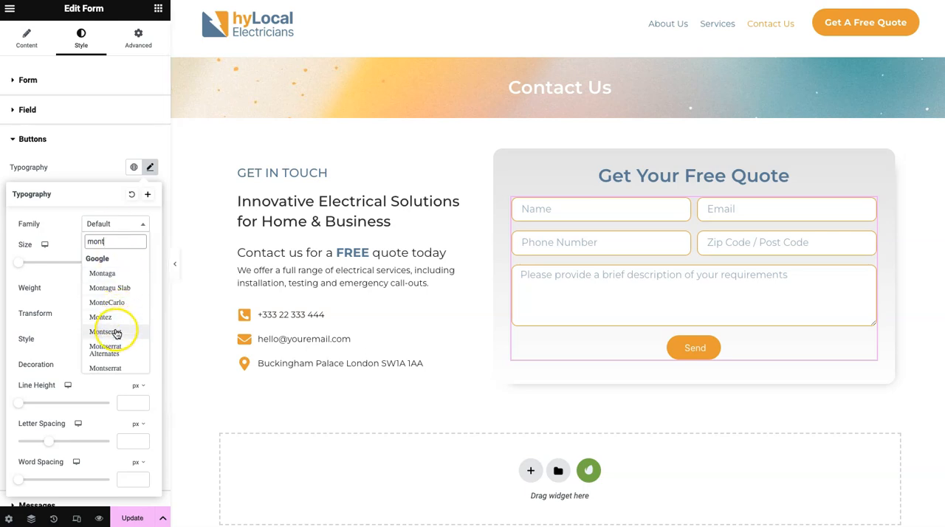
click(116, 333)
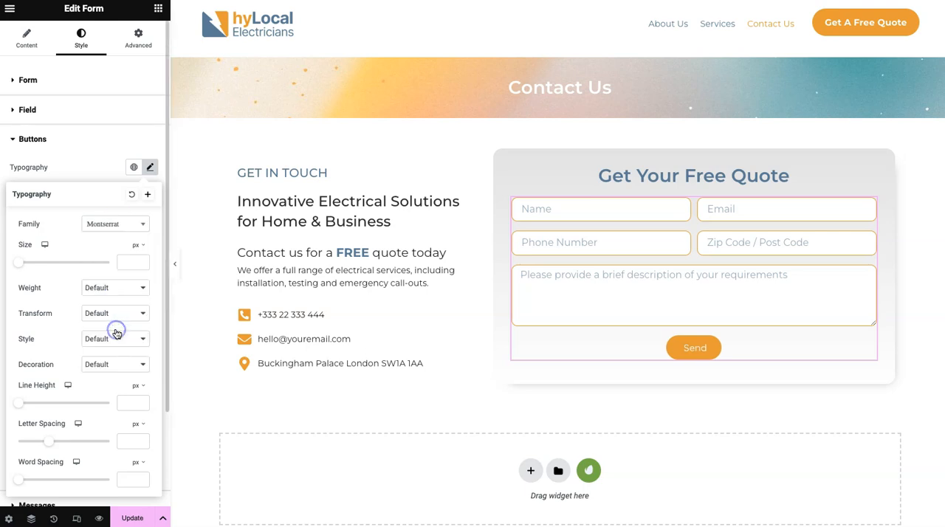
click(114, 287)
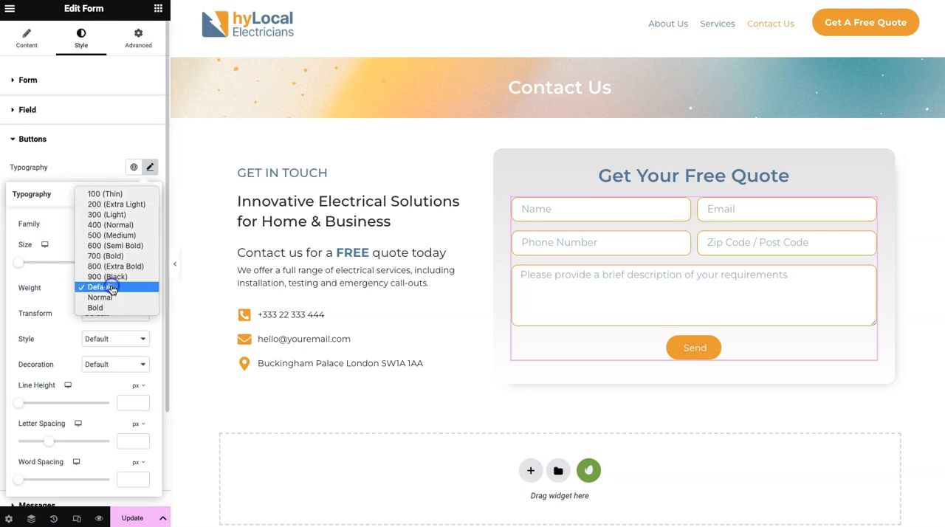
click(114, 246)
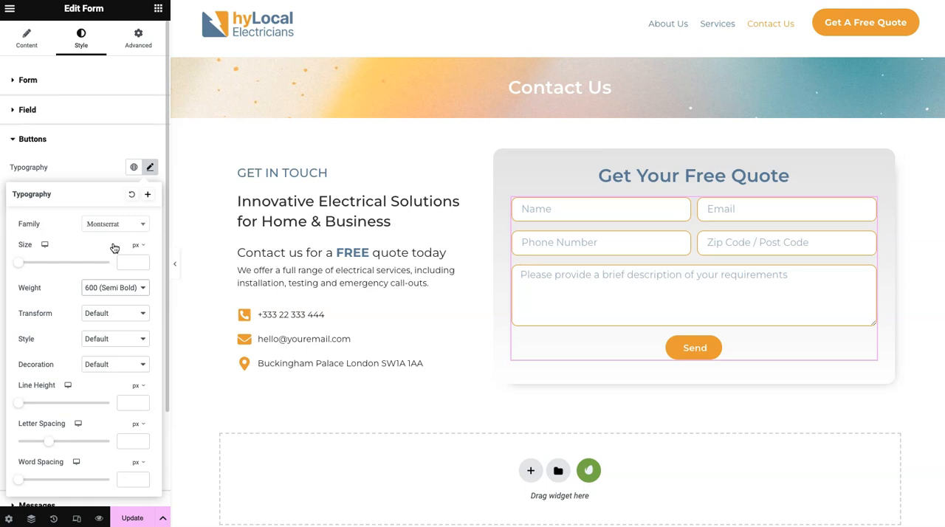
- Set the form button's typography size to 16 px
click(126, 265)
click(31, 519)
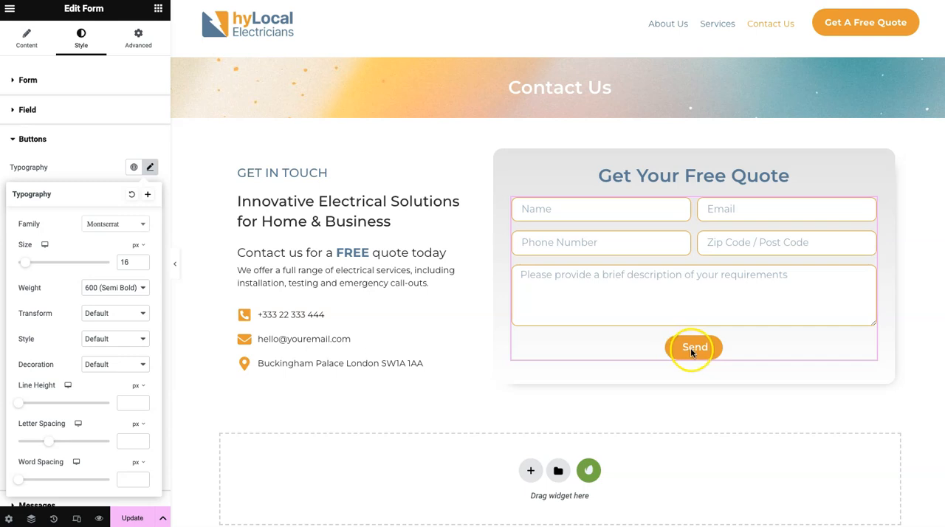
- Change the form button's text to "Submit" and preview the page at full width
click(26, 44)
scroll(52, 255, down, 1)
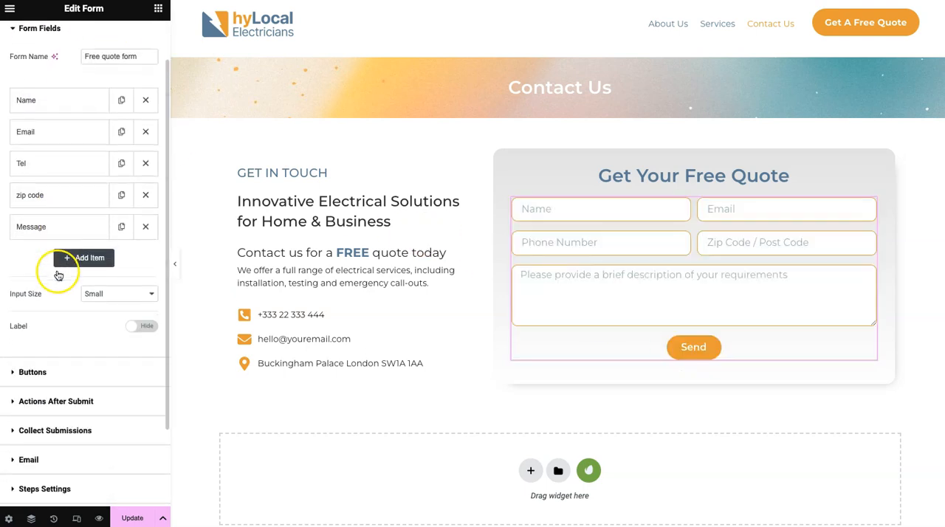
click(33, 372)
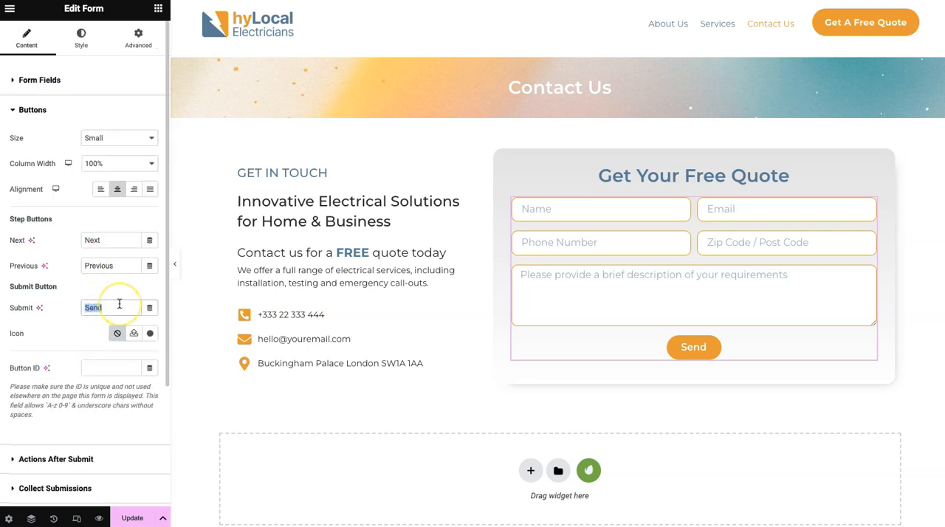
text(Submit)
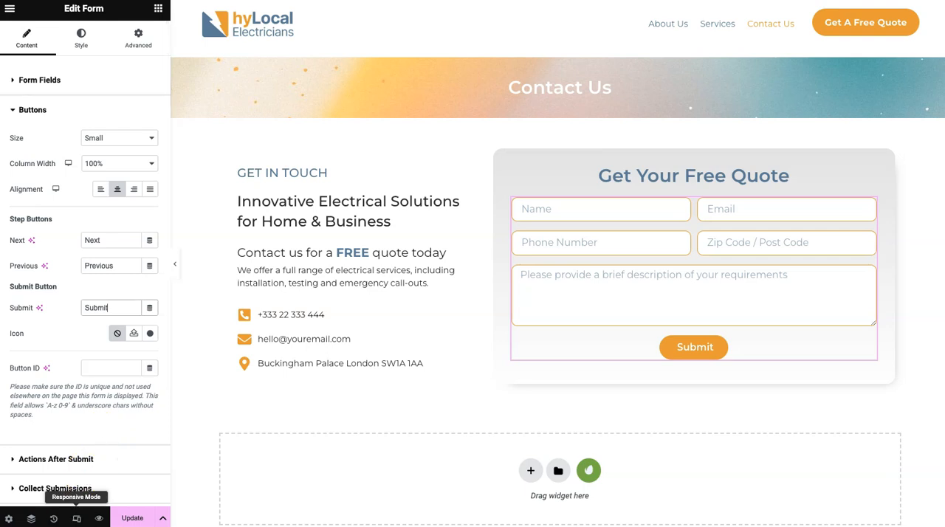
click(174, 265)
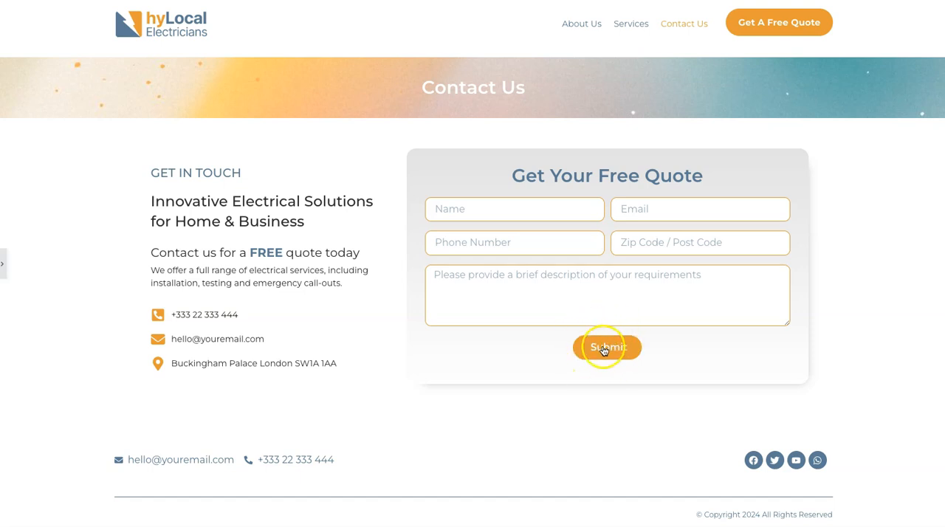
click(6, 264)
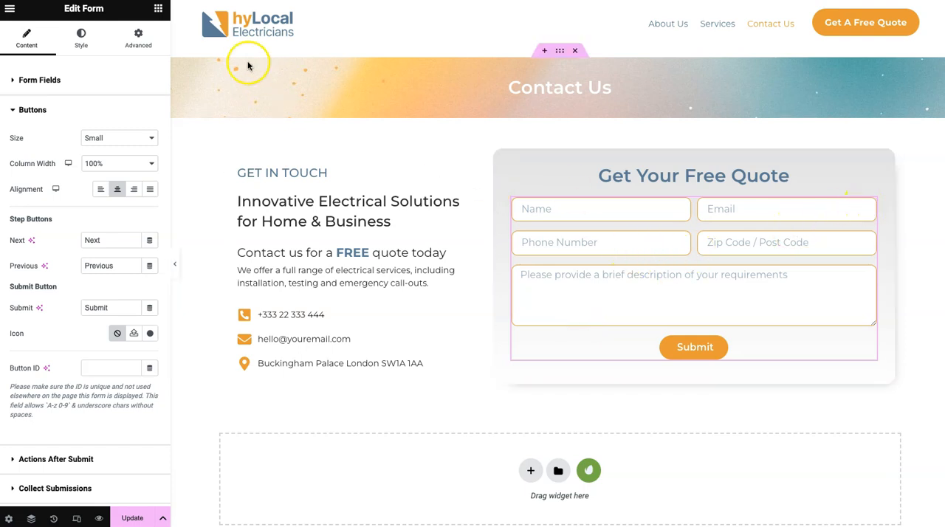
- Set the submit button's hover background colour to the copied brand blue
click(81, 42)
scroll(85, 305, down, 2)
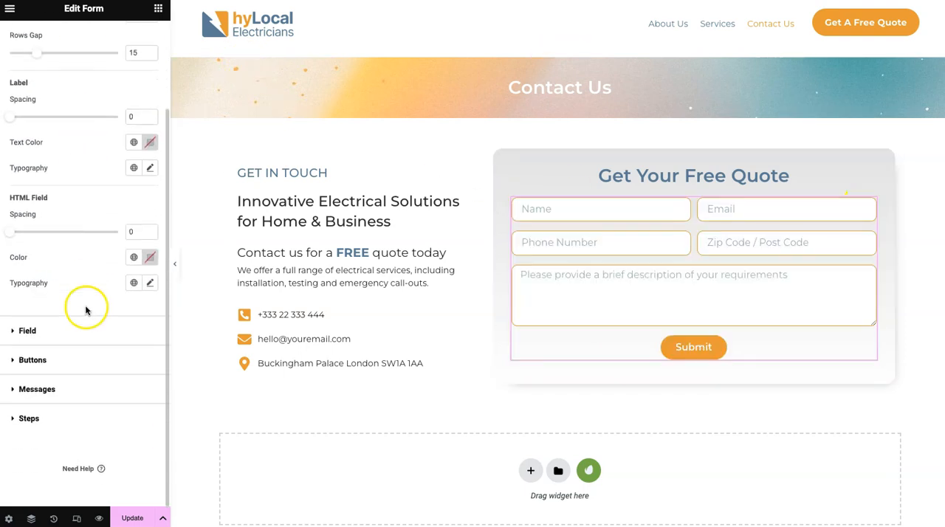
click(64, 362)
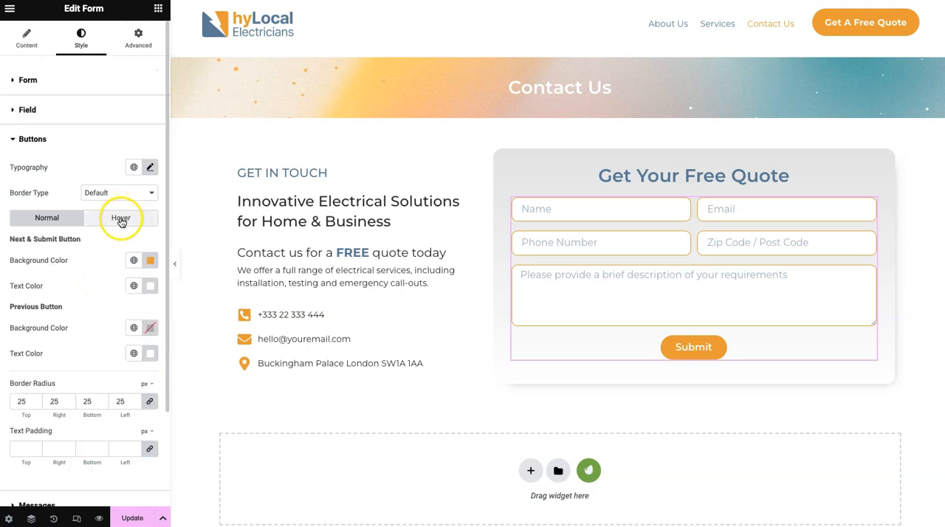
click(118, 218)
click(150, 260)
click(122, 433)
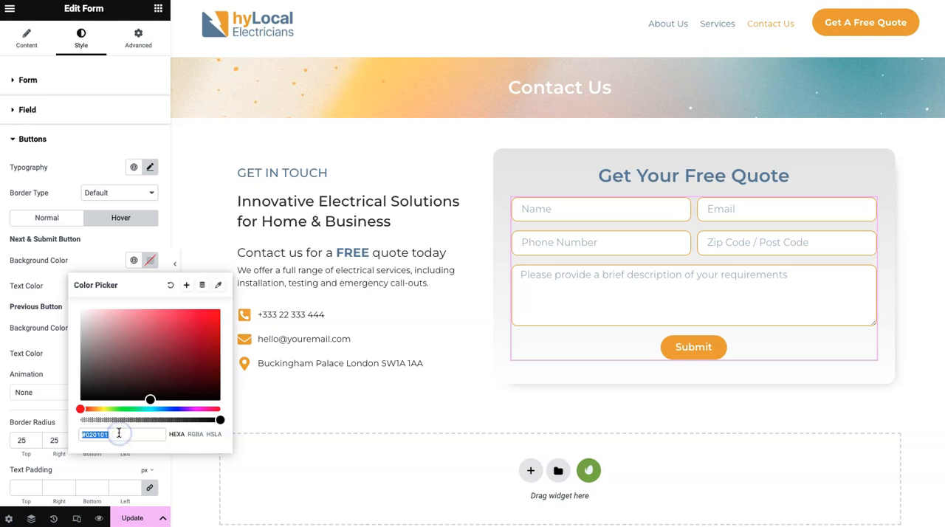
text(#6784A2)
click(89, 260)
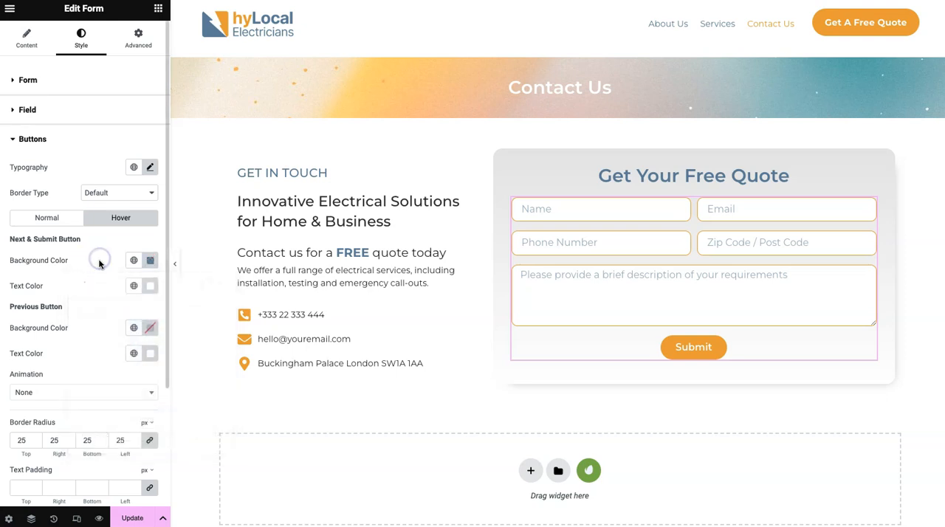
- Apply the Pulse hover animation to the form's button and preview the page at full width
click(65, 397)
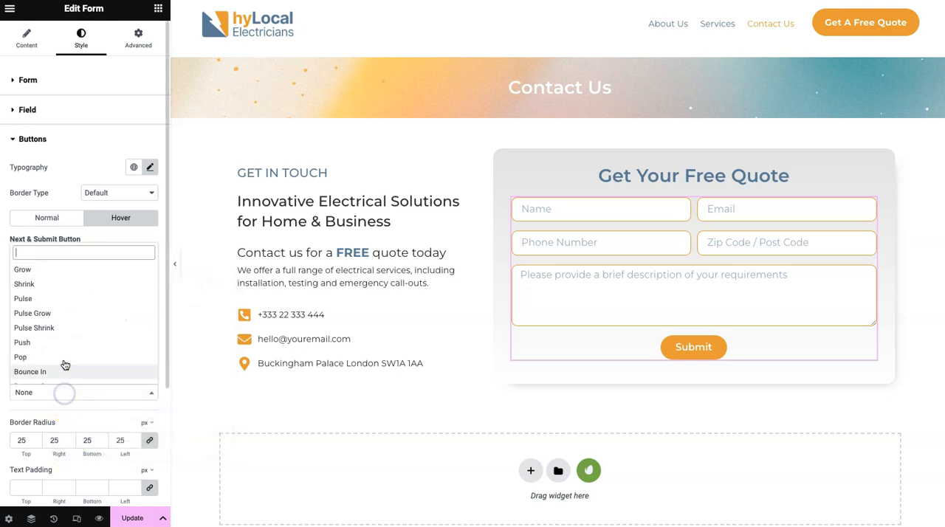
click(59, 301)
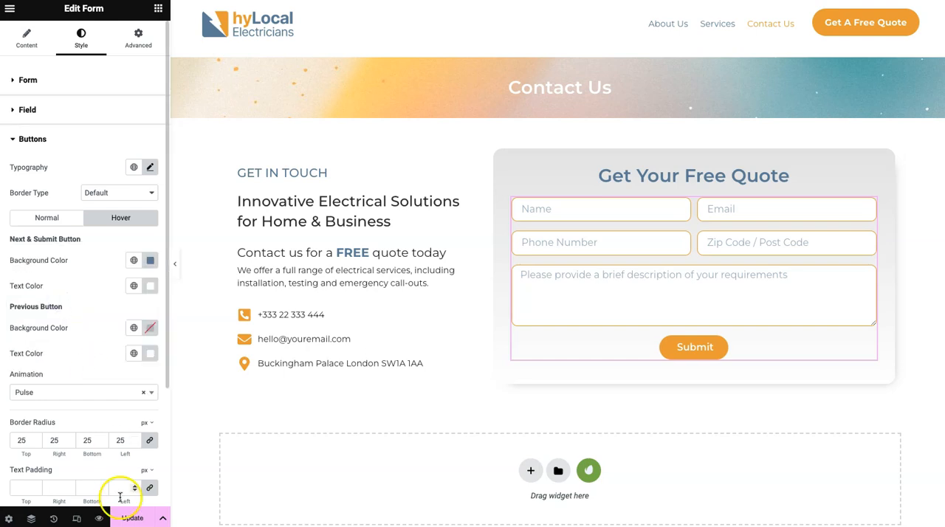
click(176, 264)
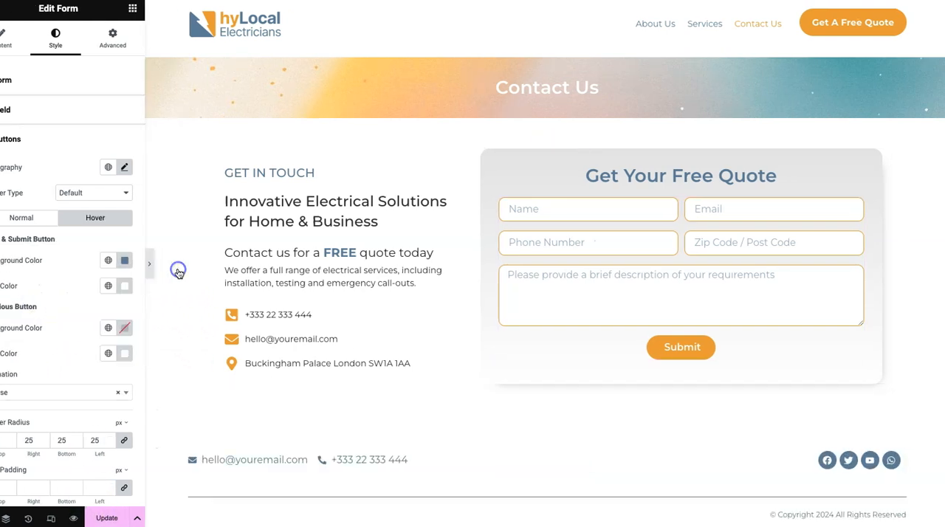